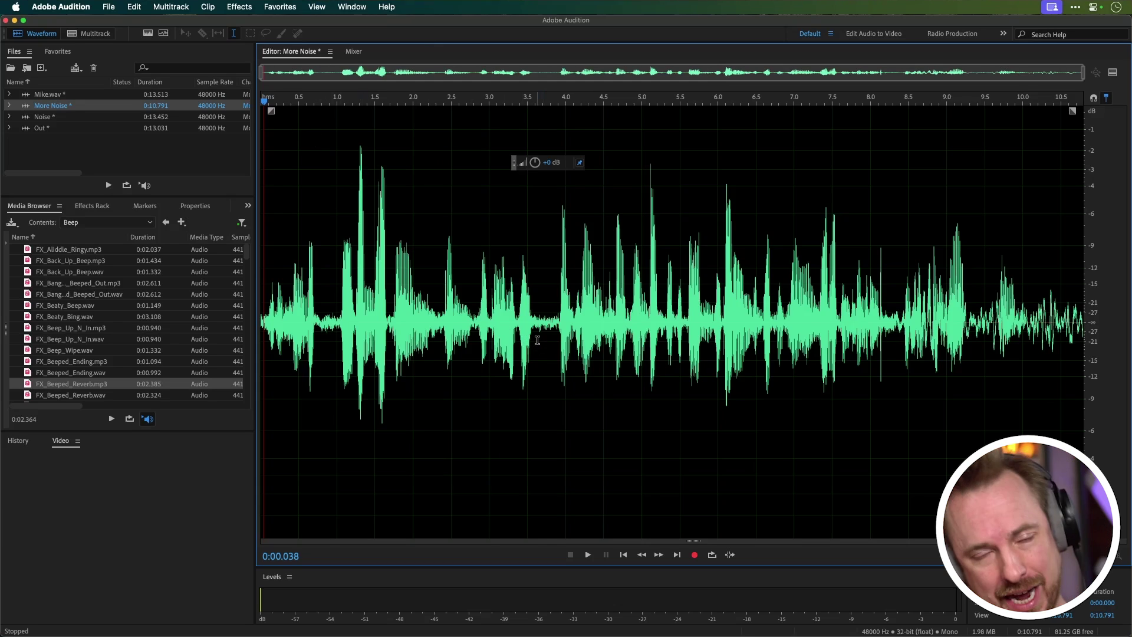
- Listen to More Noise, open iZotope VEA (Effects > AU > iZotope) and preview its Default setting
key("space")
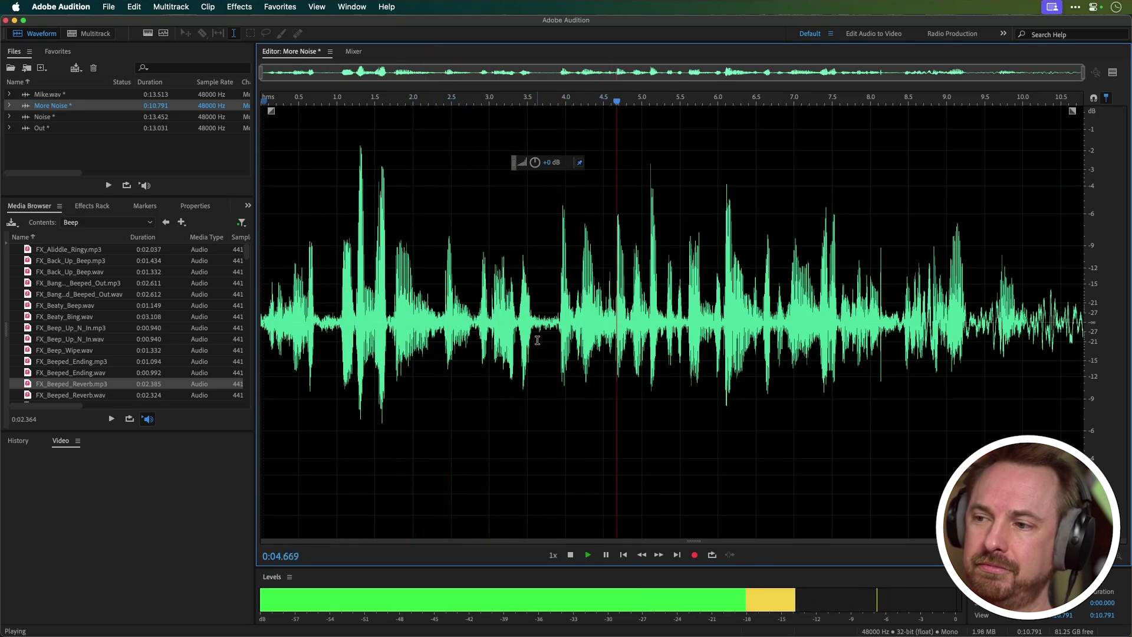
key("space")
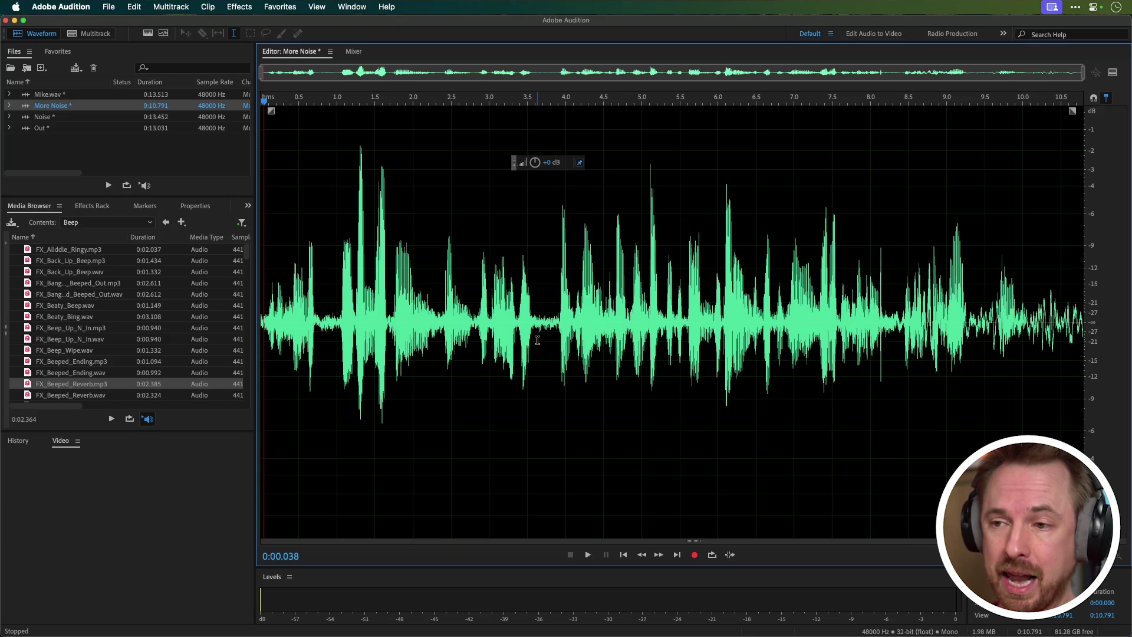
left_click(253, 12)
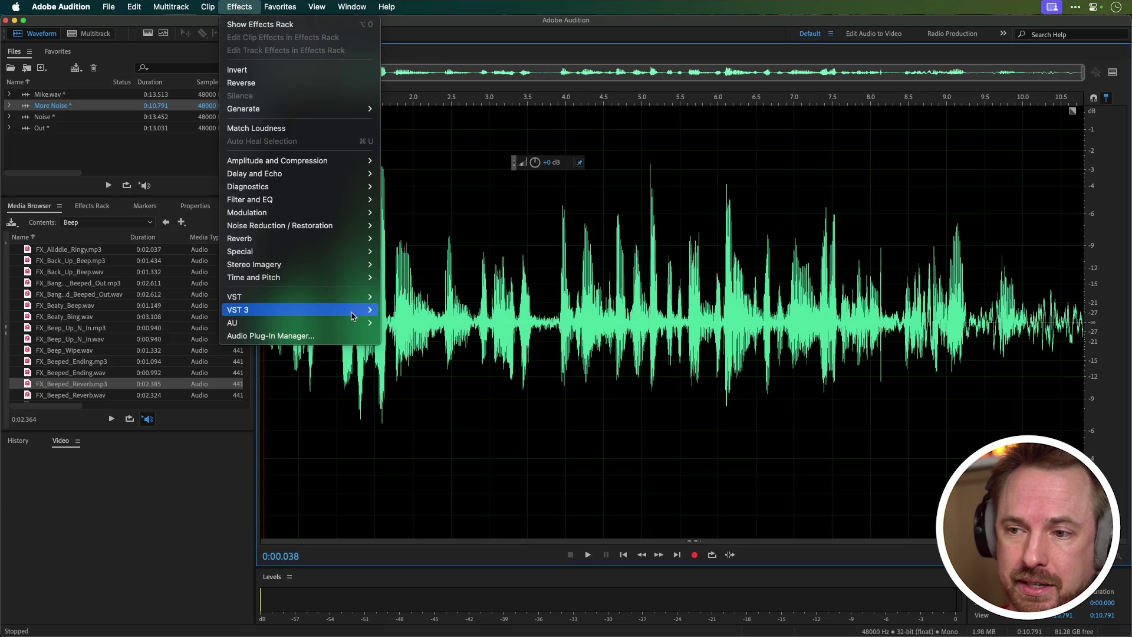
mouse_move(360, 324)
mouse_move(406, 329)
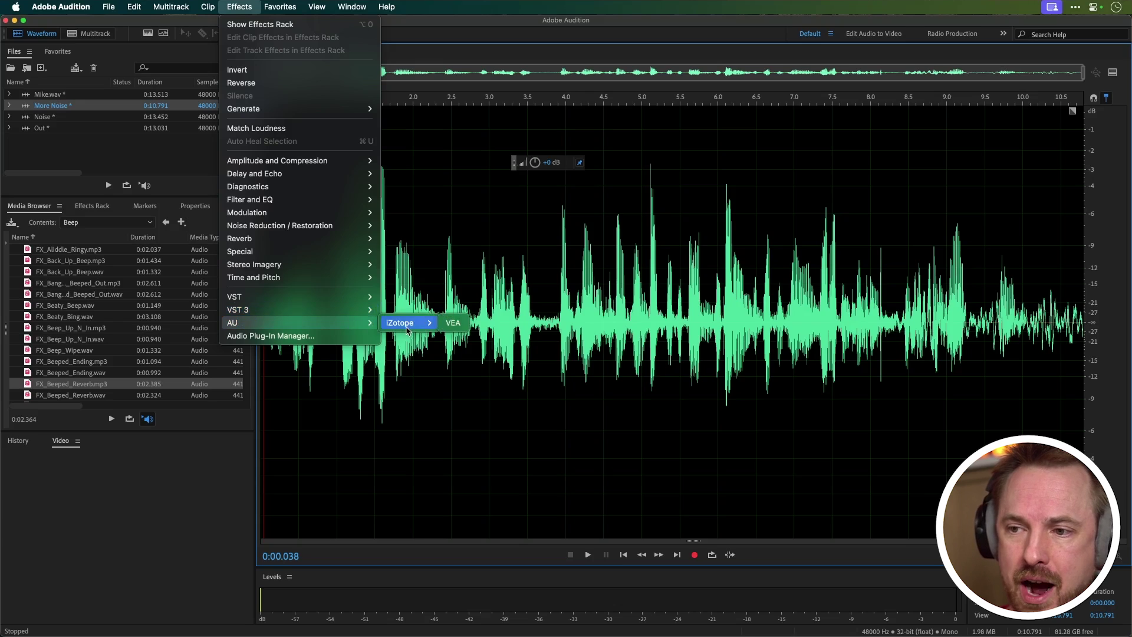
left_click(452, 323)
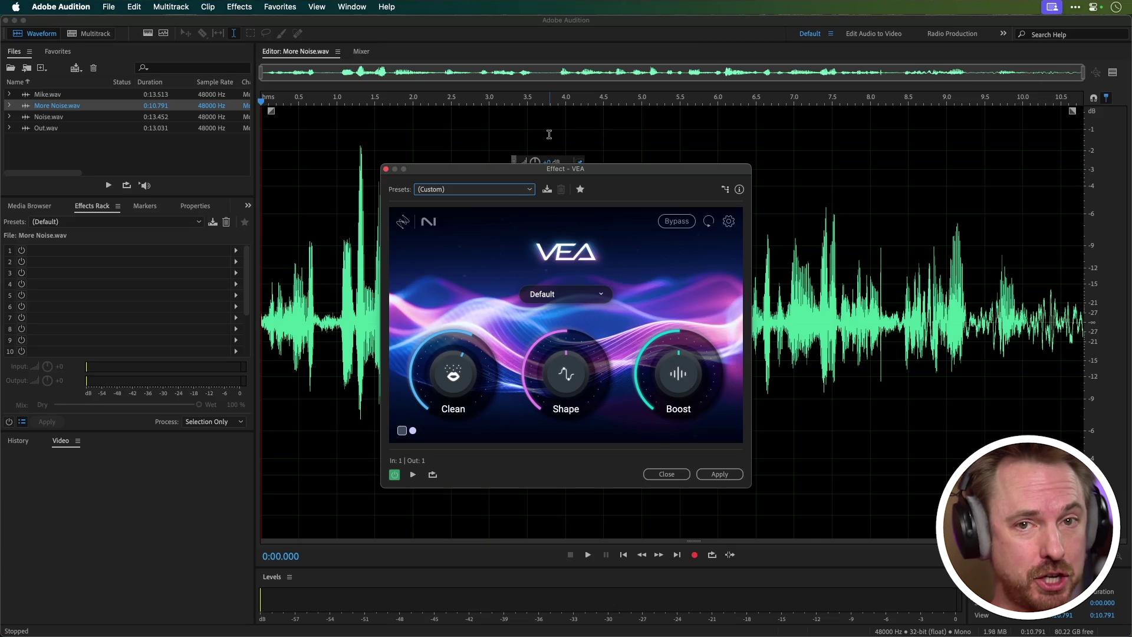
key("space")
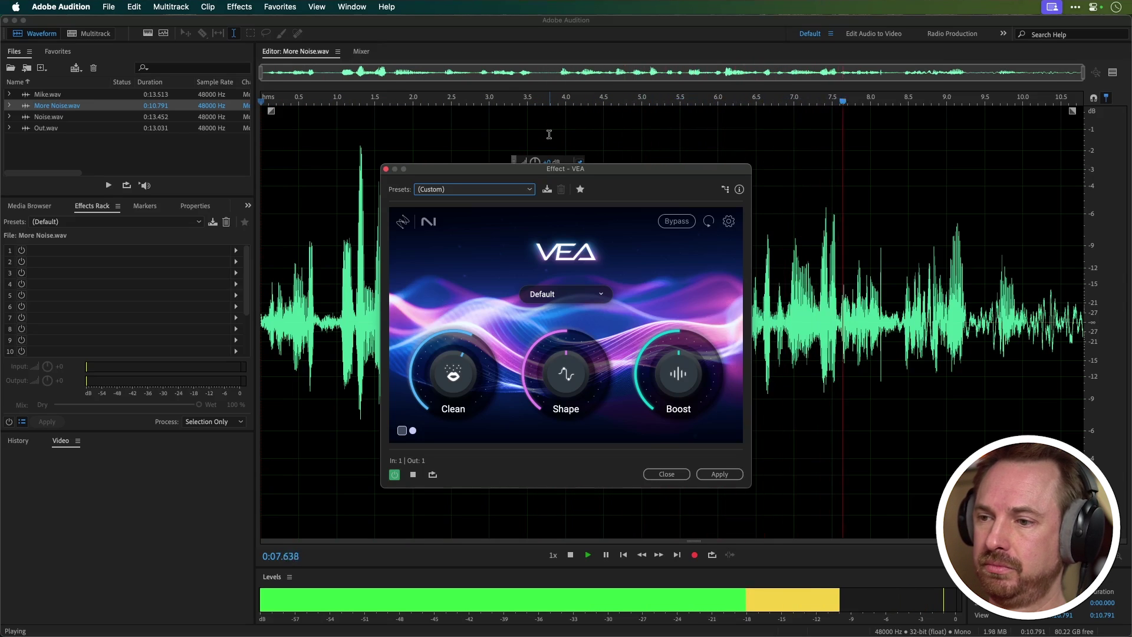
key("space")
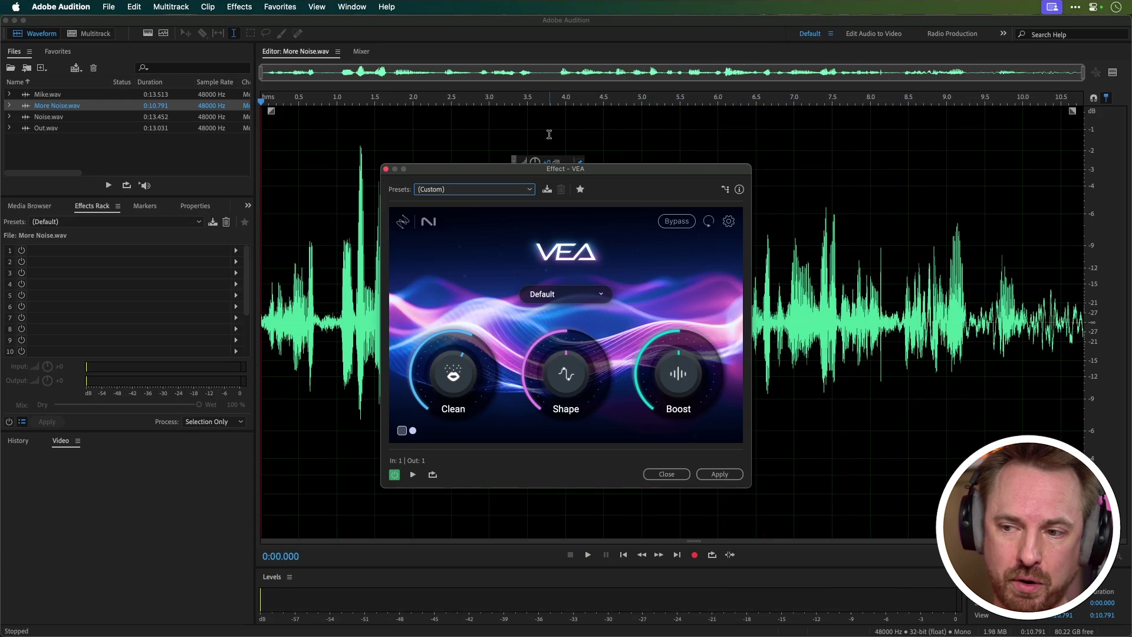
- Turn VEA's Clean amount down to 0% and preview the uncleaned voice
mouse_move(452, 373)
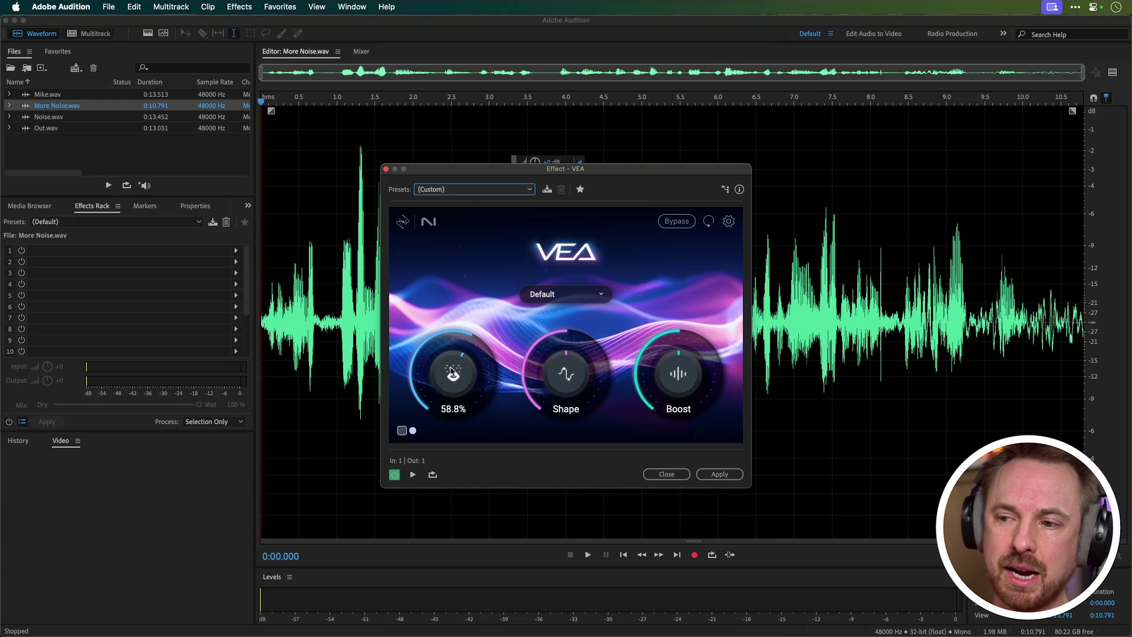
left_click_drag(452, 372, 465, 519)
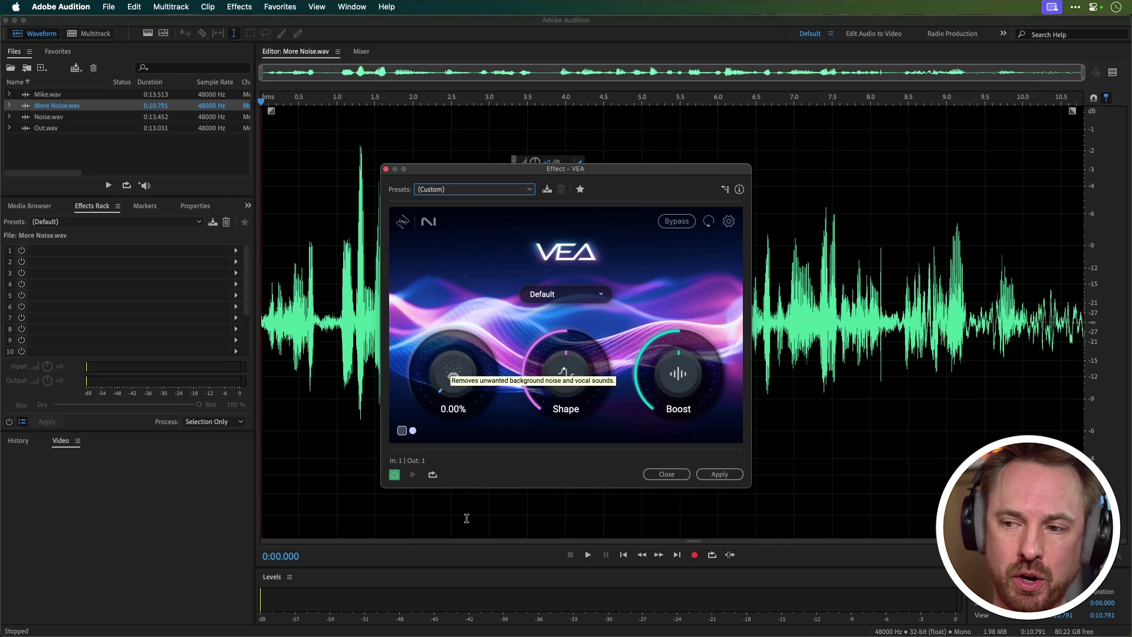
key("space")
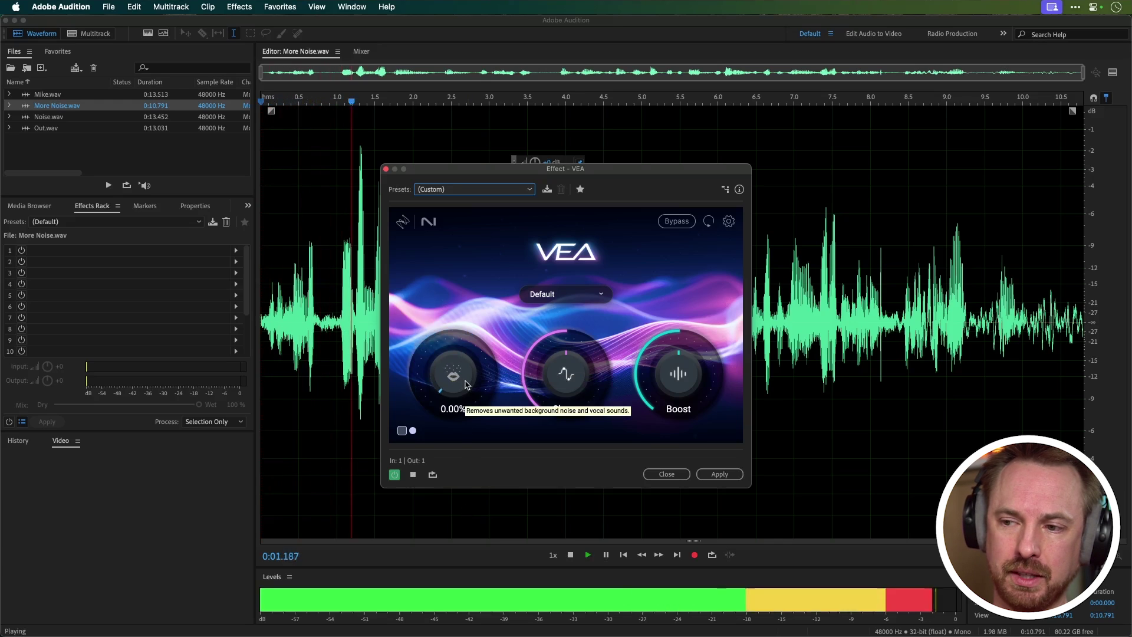
key("space")
- Preview Clean at about 98%, then settle it back at about 58%
left_click_drag(465, 384, 594, 135)
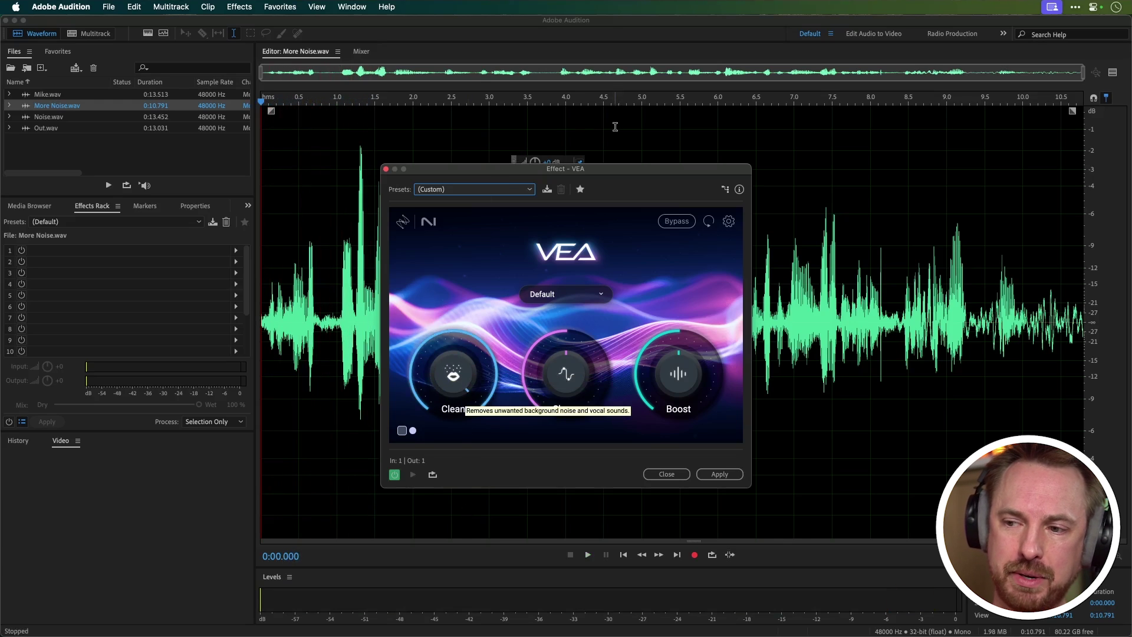
key("space")
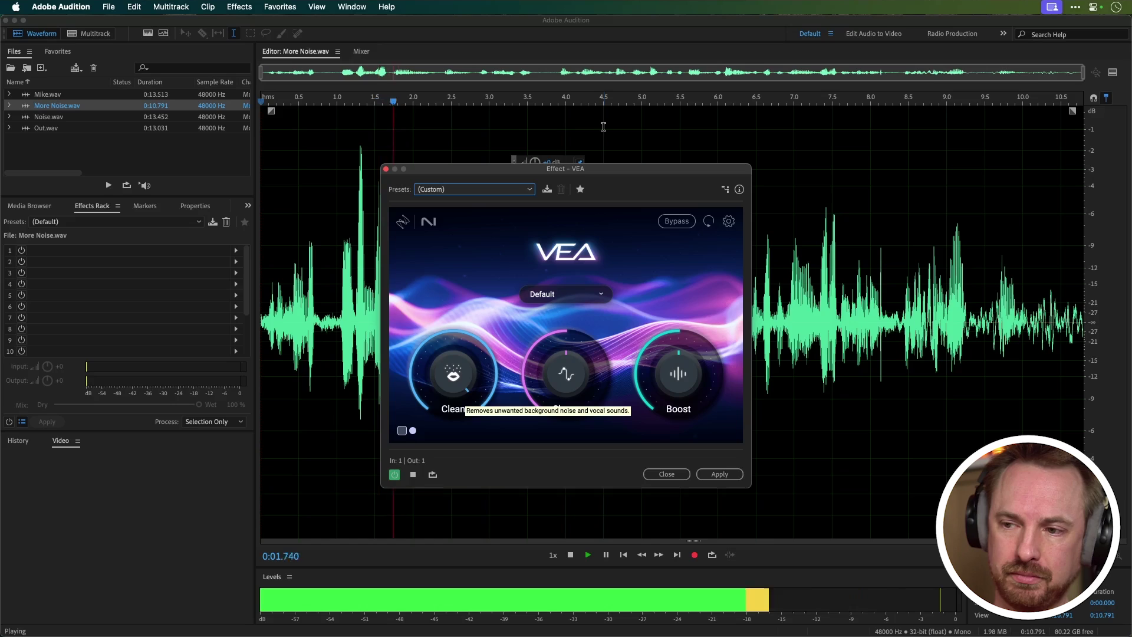
key("space")
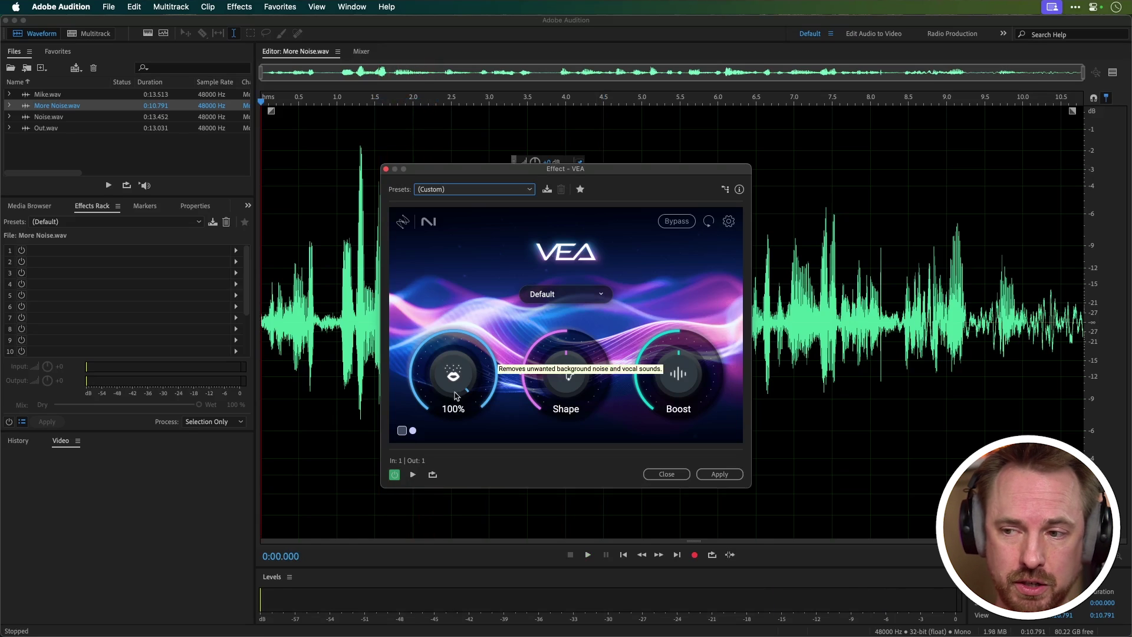
left_click_drag(464, 381, 433, 484)
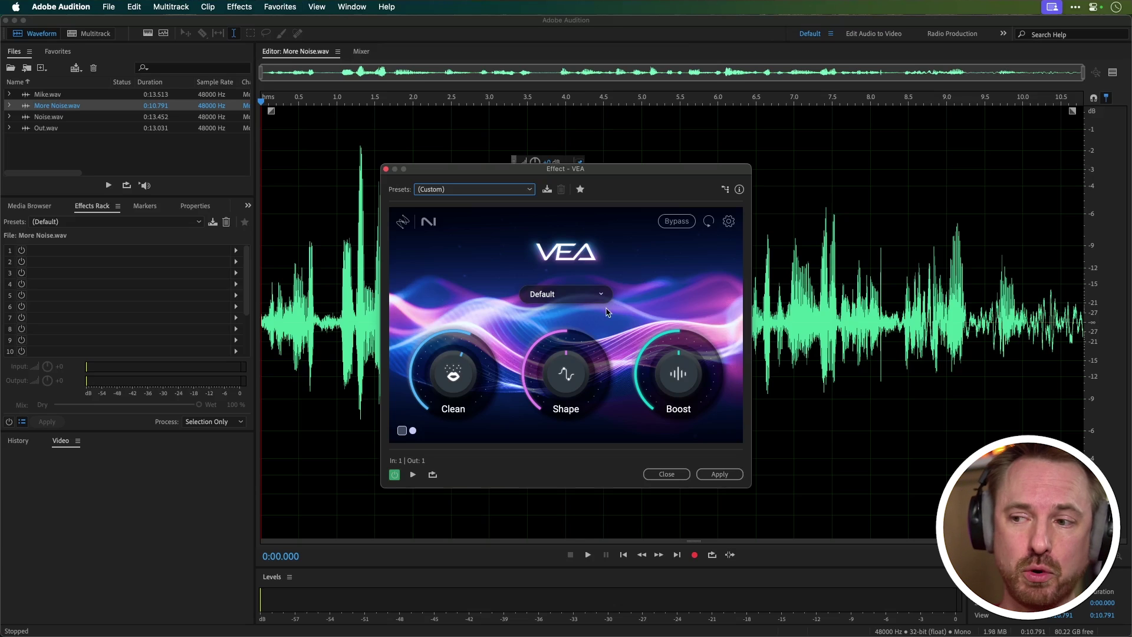
- Preview the voice while raising Shape from 50% to about 69.5%
mouse_move(593, 348)
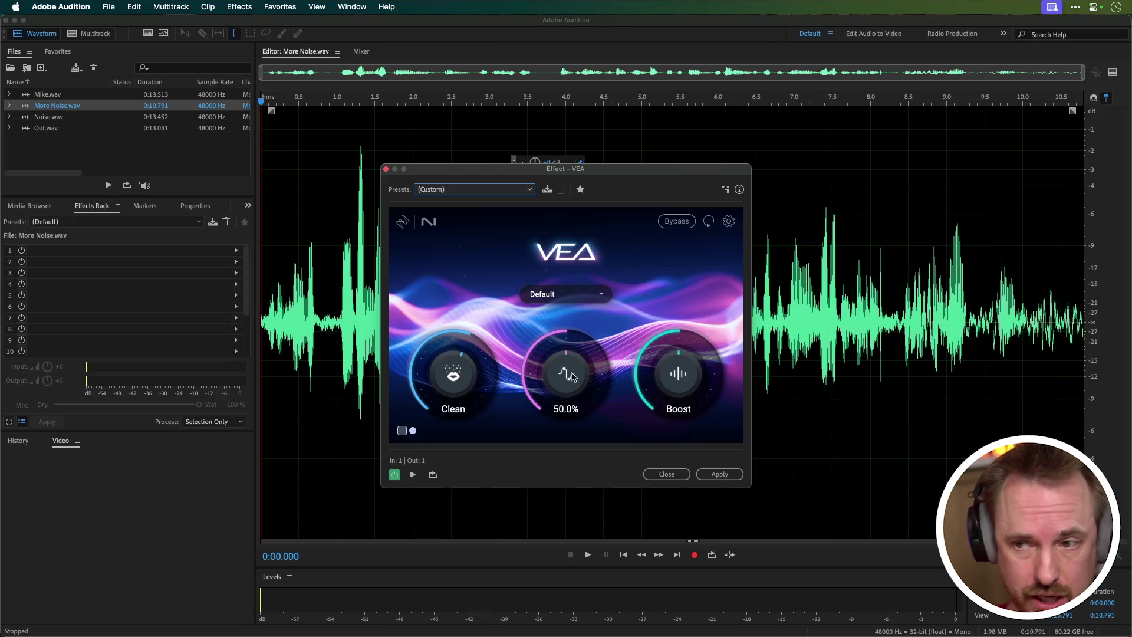
key("space")
left_click_drag(572, 376, 605, 334)
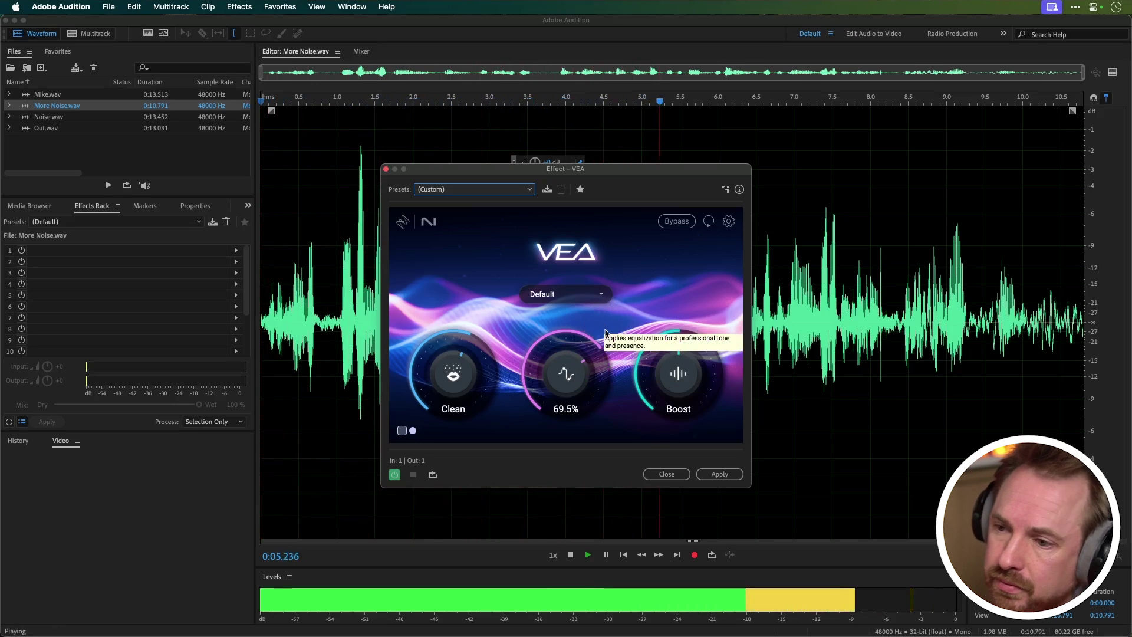
key("space")
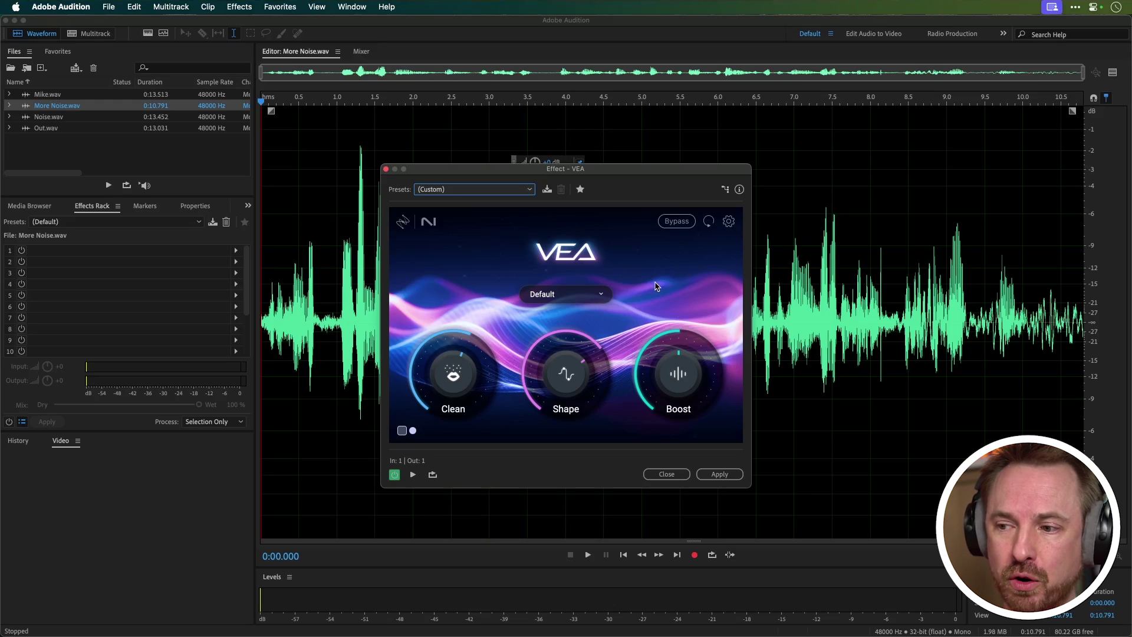
- Preview the voice with Boost above 80%, then reset Boost to its 50% default
mouse_move(667, 350)
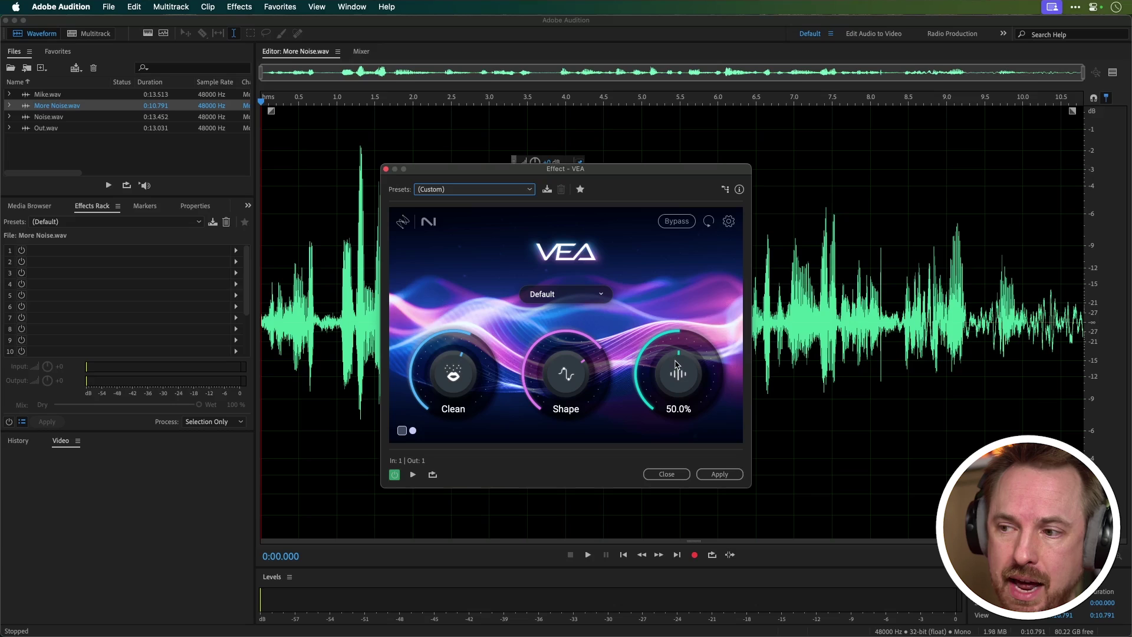
key("space")
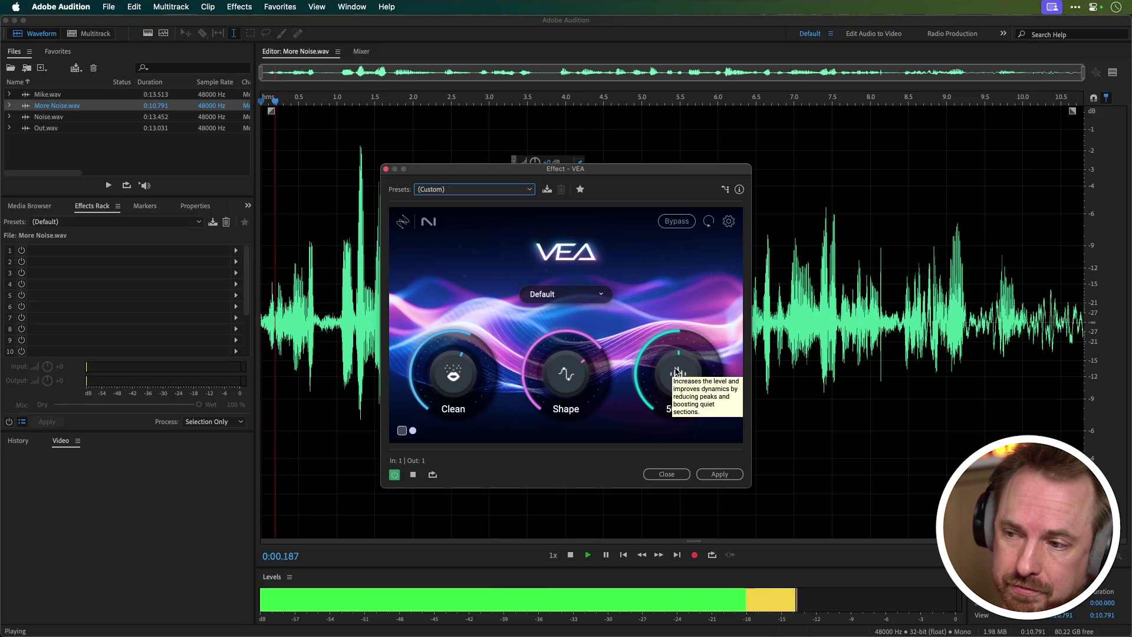
left_click_drag(676, 373, 715, 289)
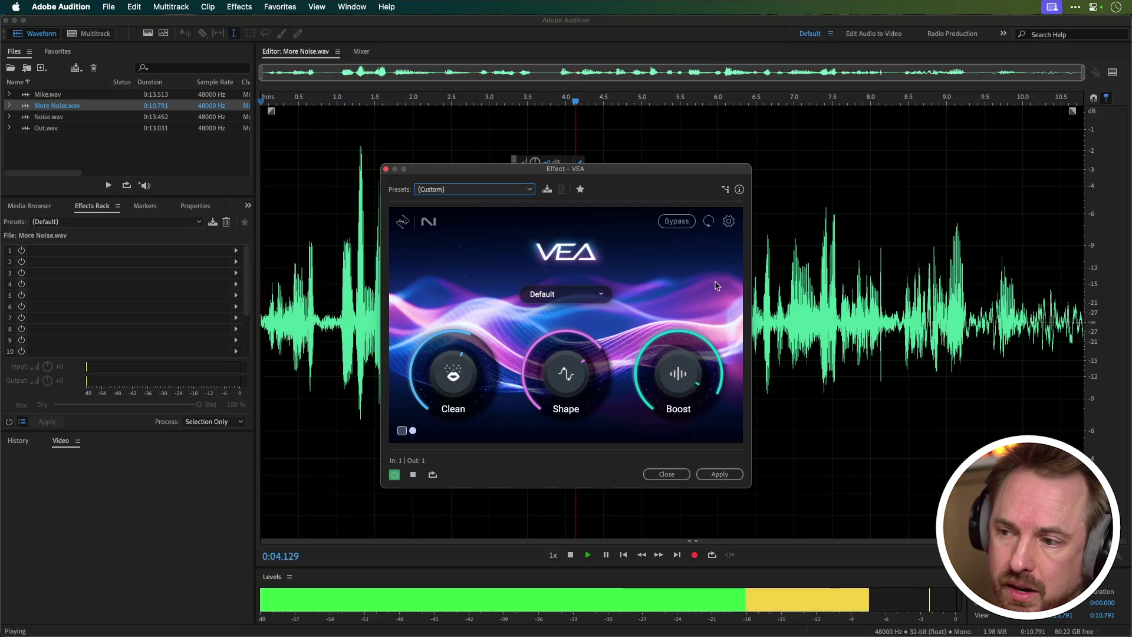
key("space")
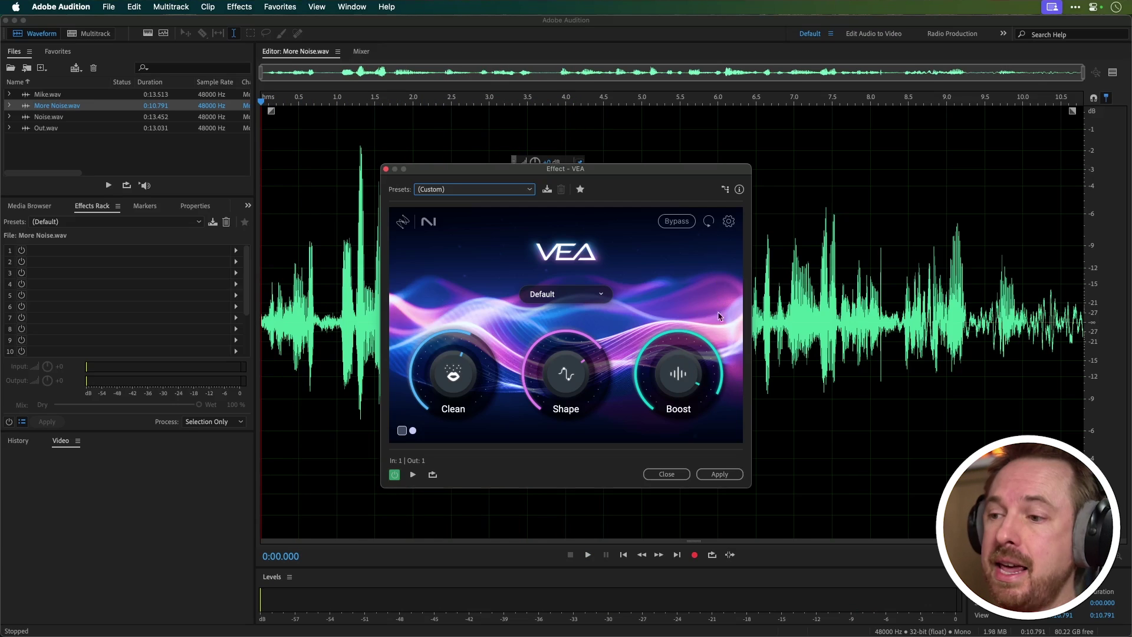
double_click(691, 389)
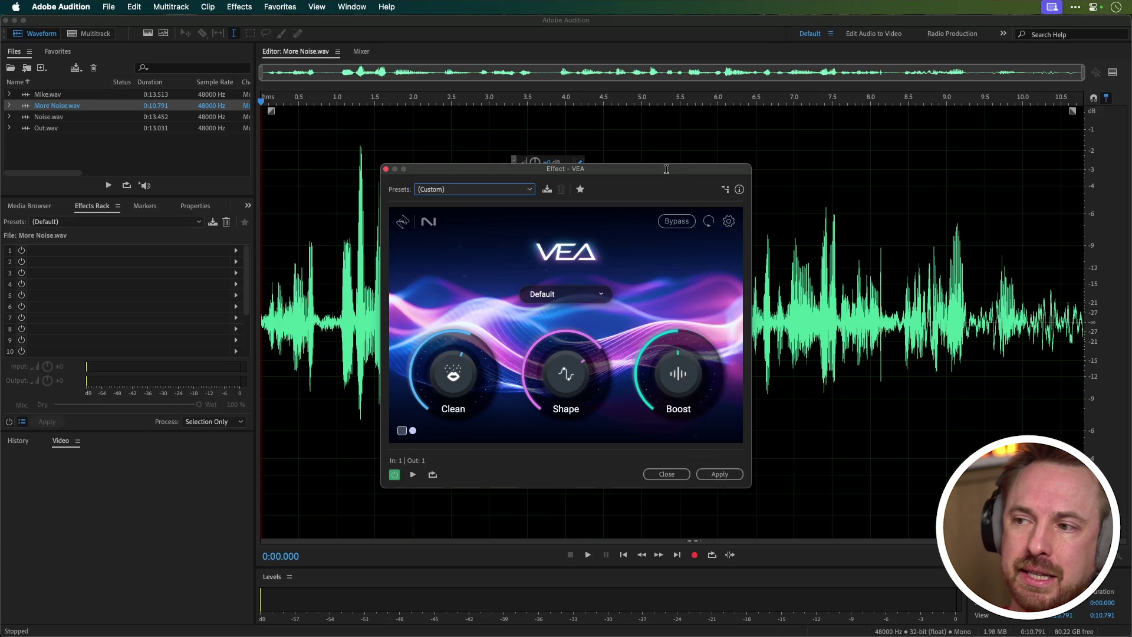
- Show the processed preview waveform below the original and turn Boost up to about 92%
left_click(1113, 72)
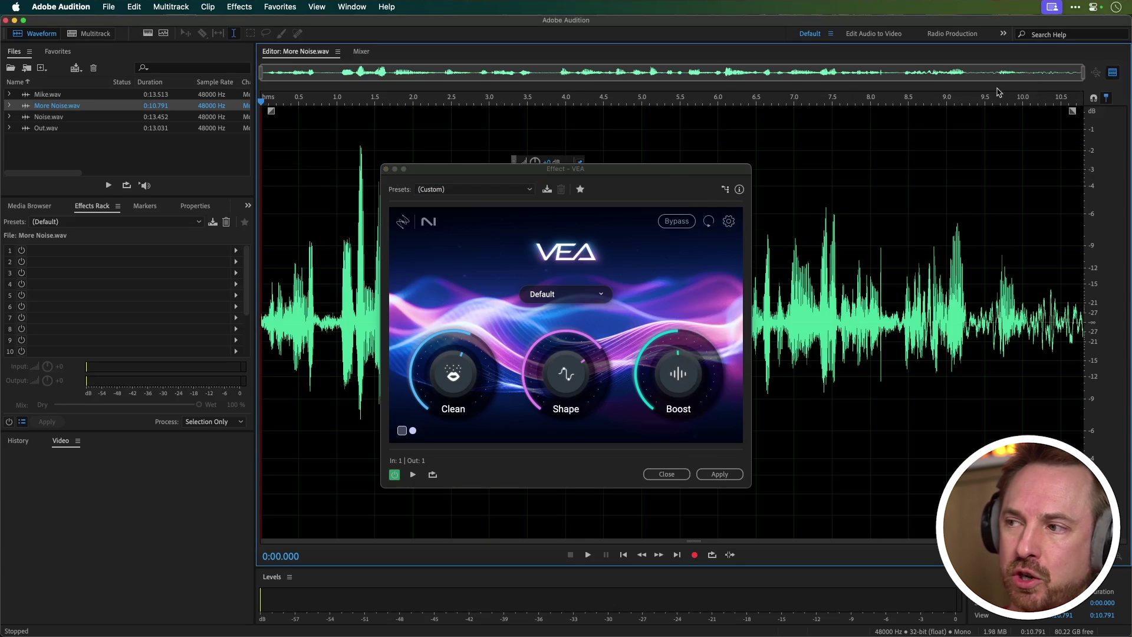
left_click_drag(622, 172, 893, 122)
left_click_drag(948, 323, 991, 225)
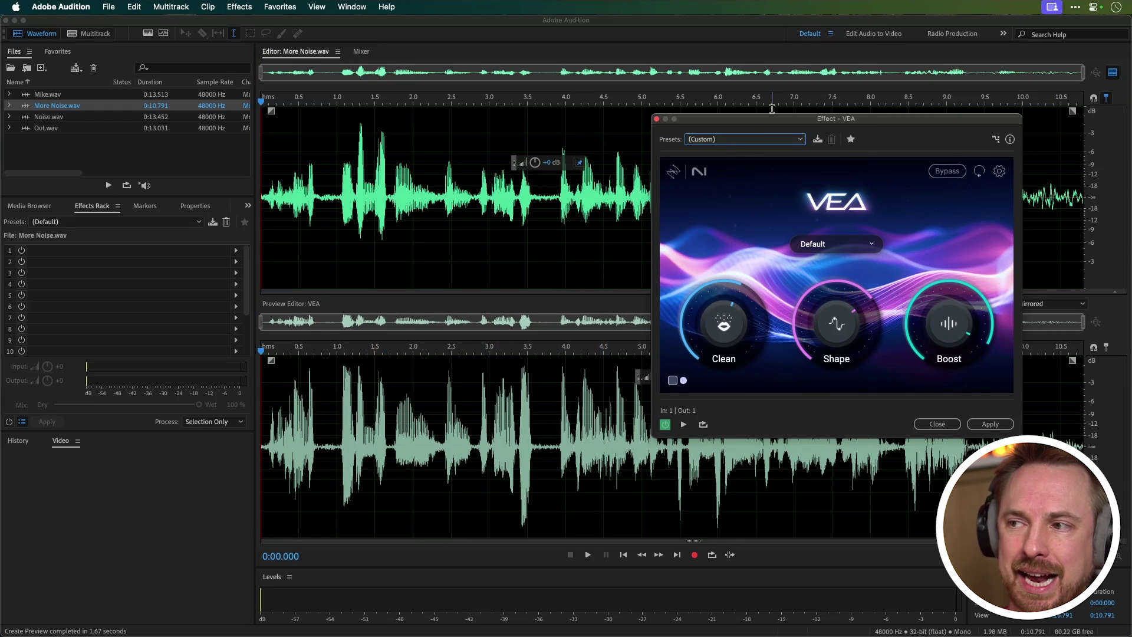
left_click_drag(773, 118, 541, 167)
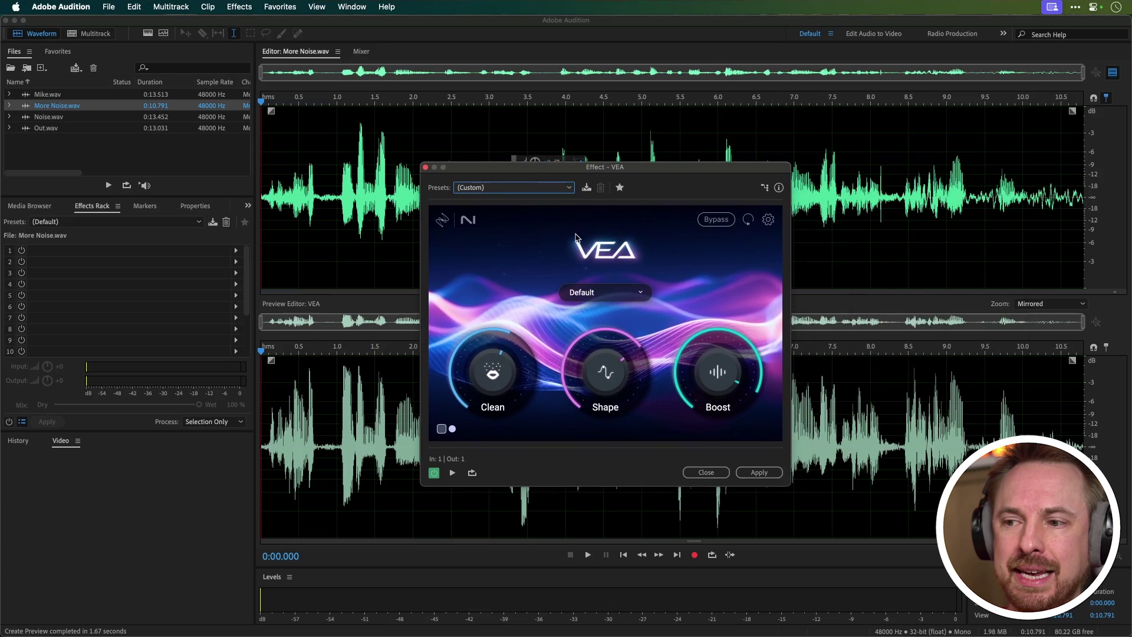
- Look through the VEA target presets, then close VEA without applying it
mouse_move(603, 407)
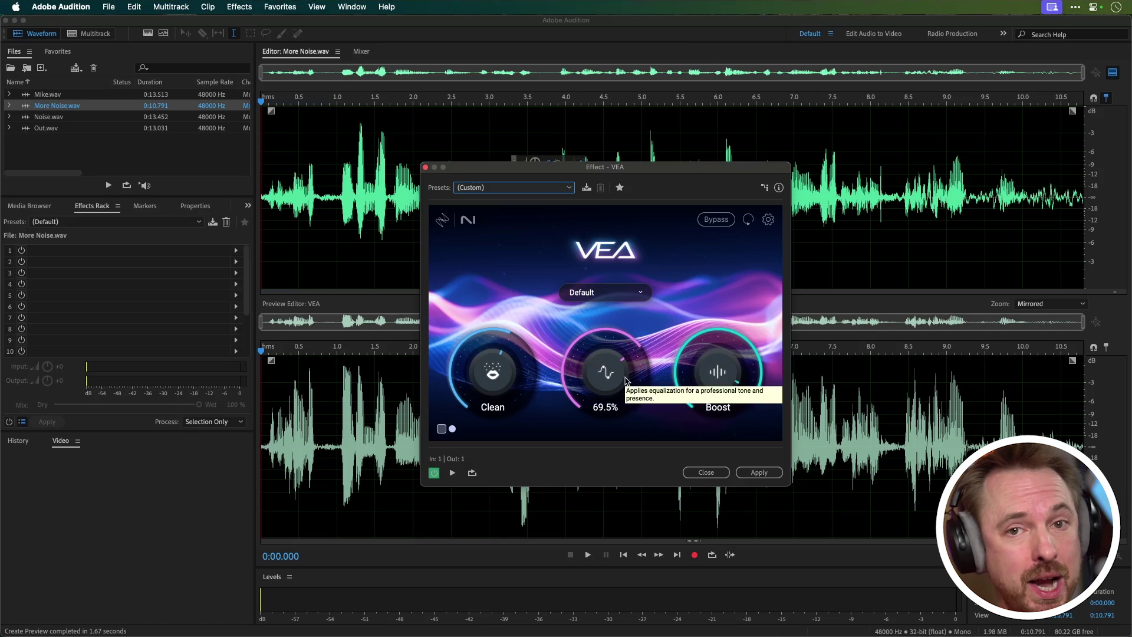
left_click(627, 295)
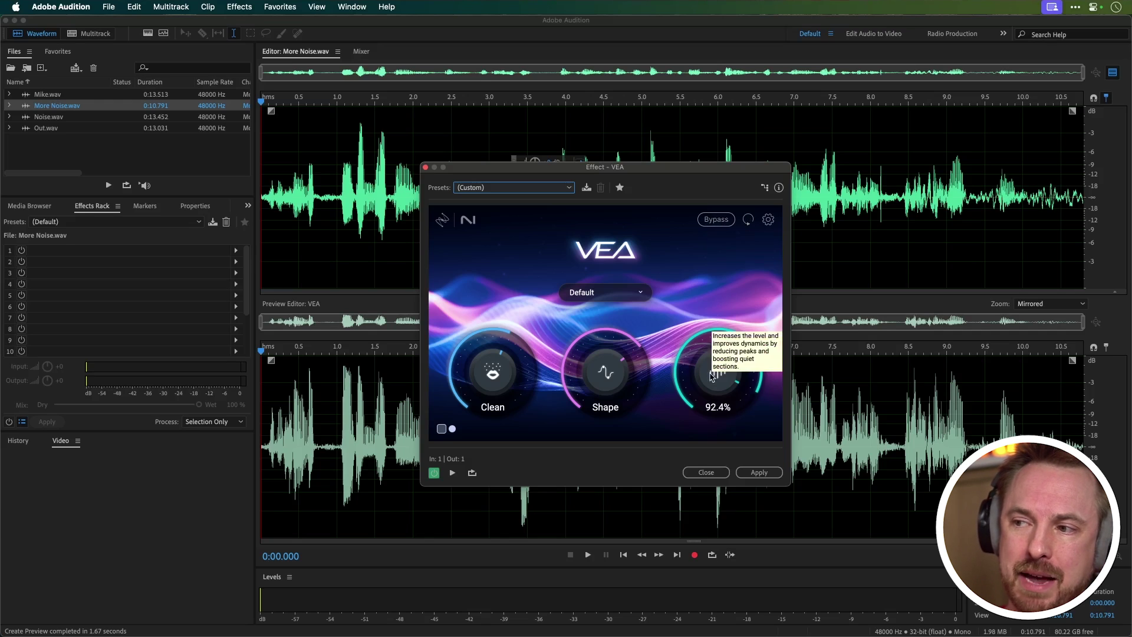
left_click(706, 472)
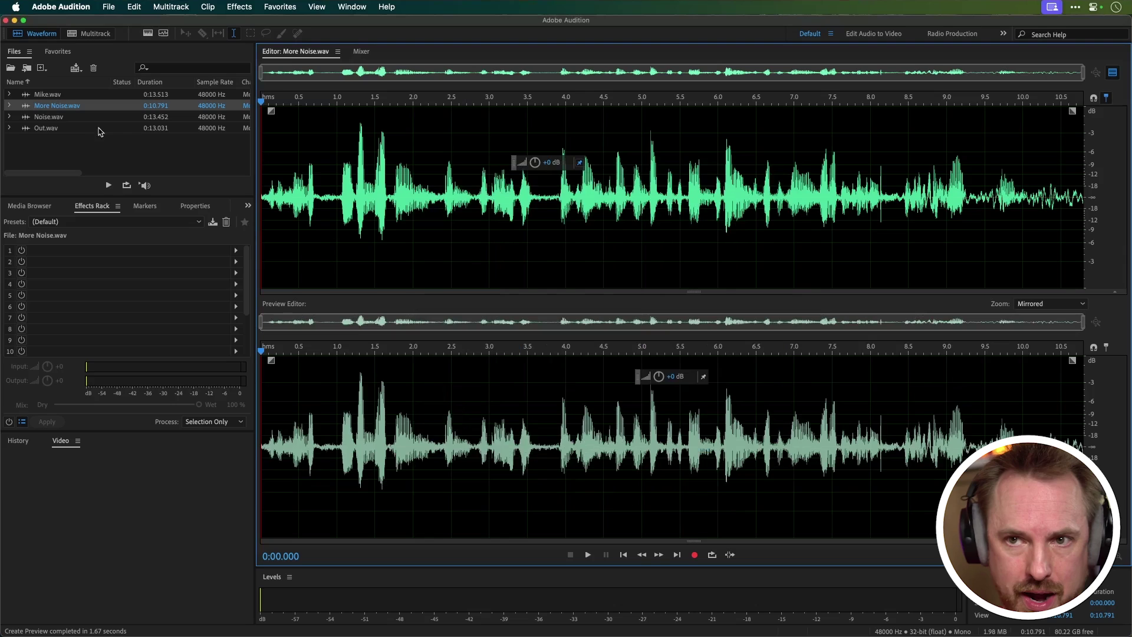
- Open Noise.wav, bring up iZotope VEA on it and start its learning step
left_click(75, 118)
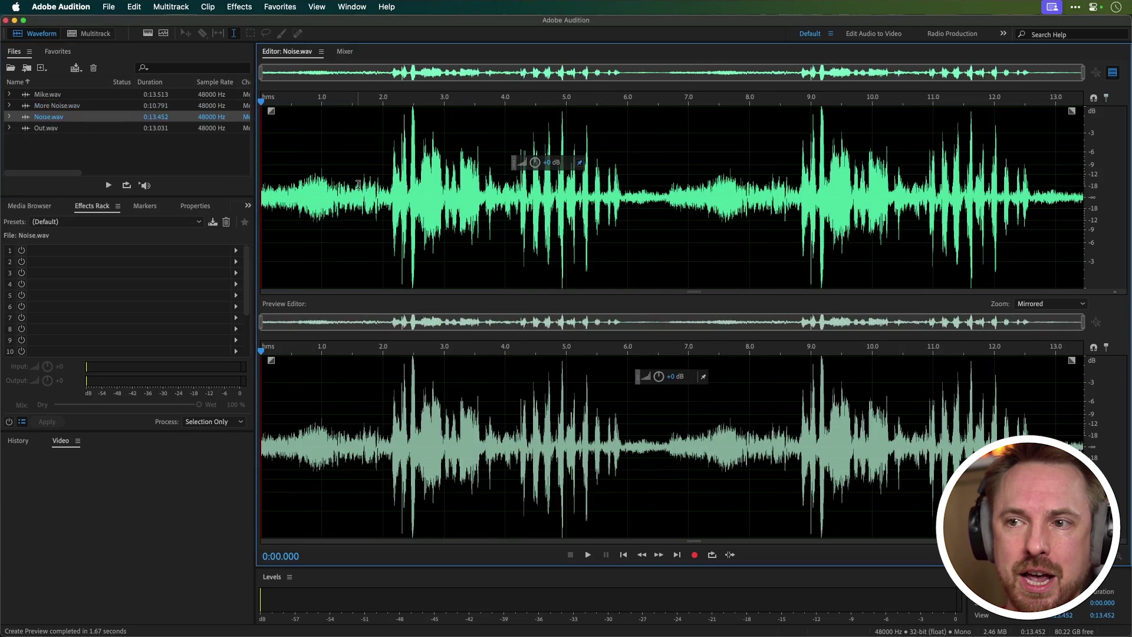
left_click(231, 10)
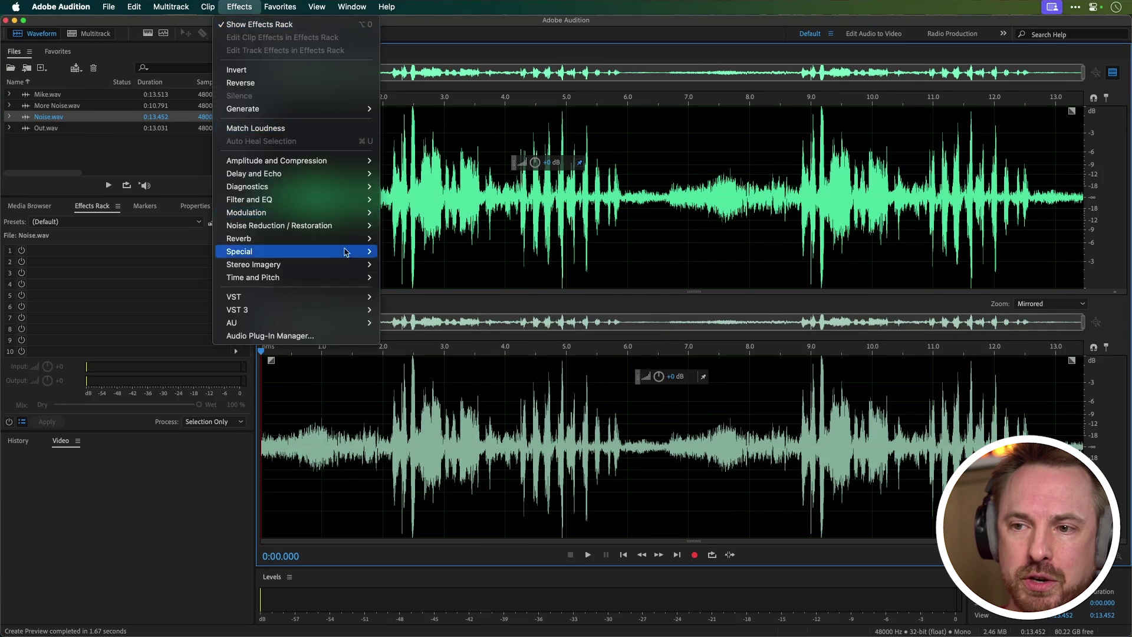
mouse_move(366, 324)
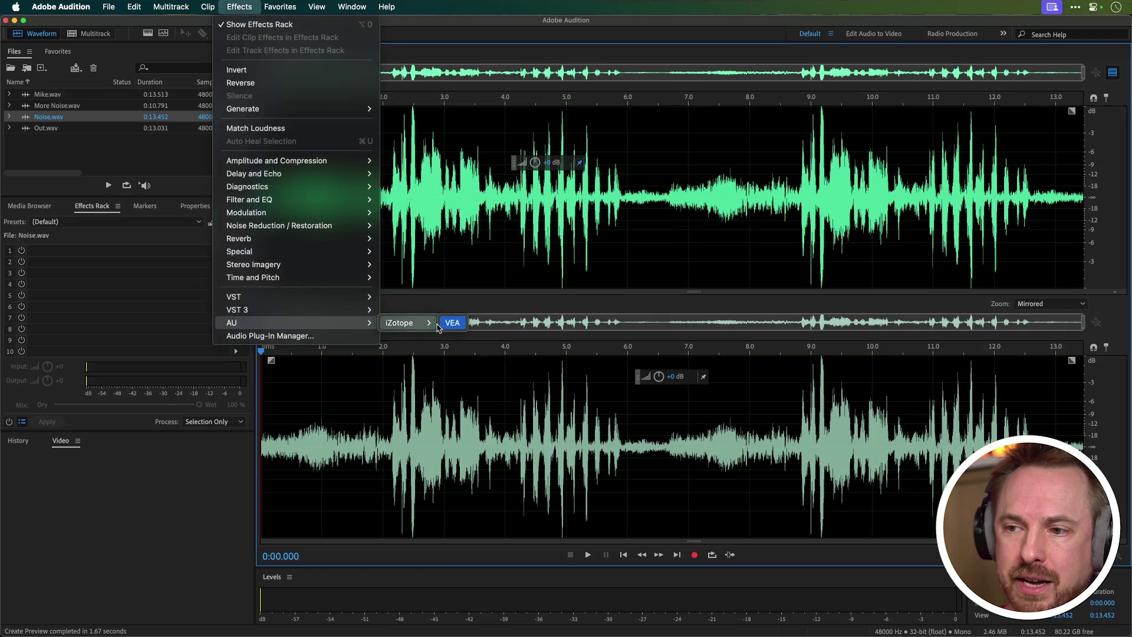
left_click(443, 323)
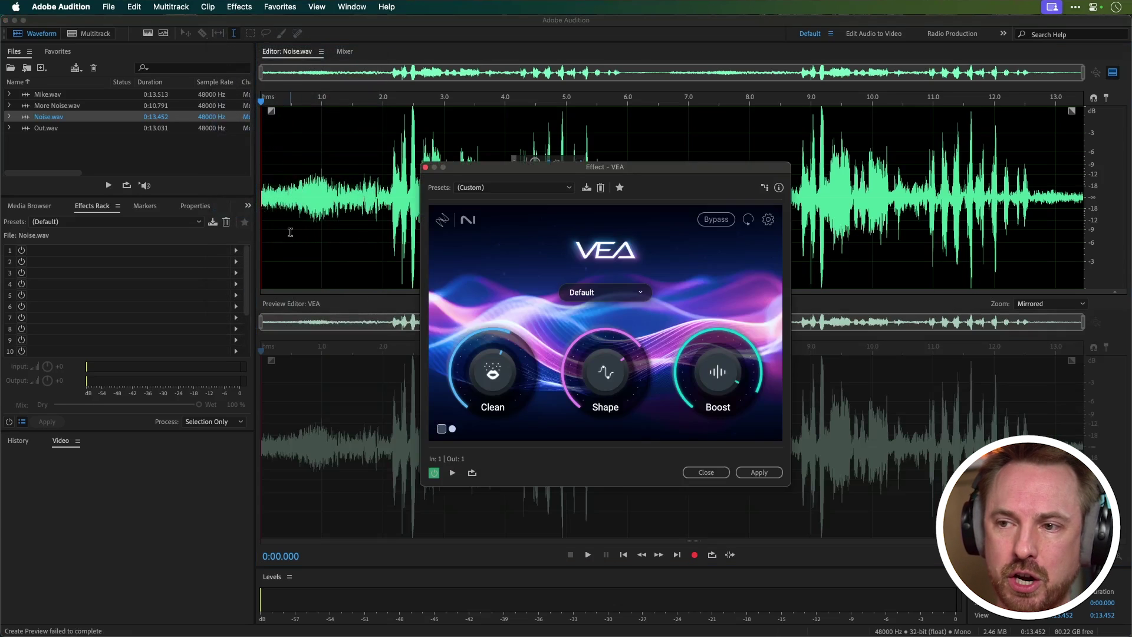
left_click(750, 219)
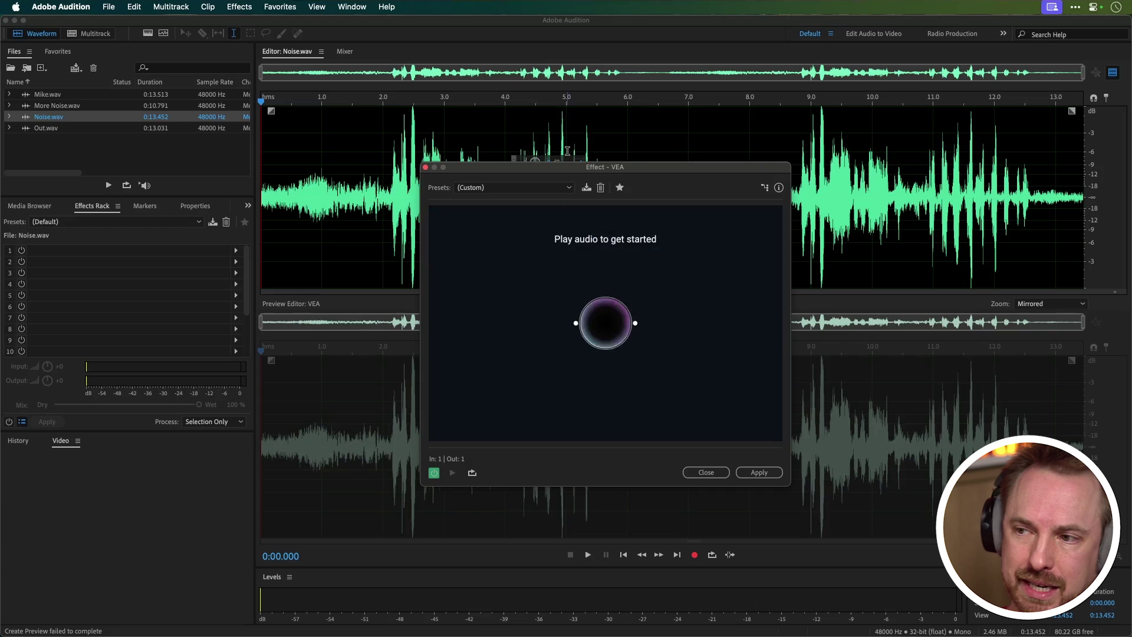
- Preview Noise.wav through VEA, including from about 2.1 seconds, then close without applying
key("space")
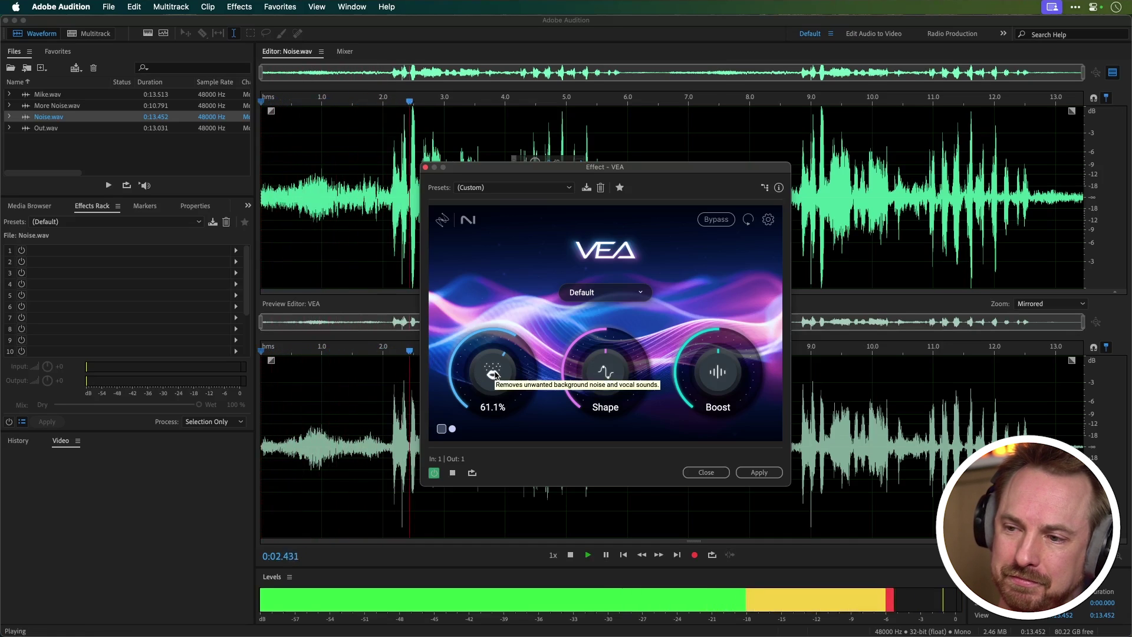
key("space")
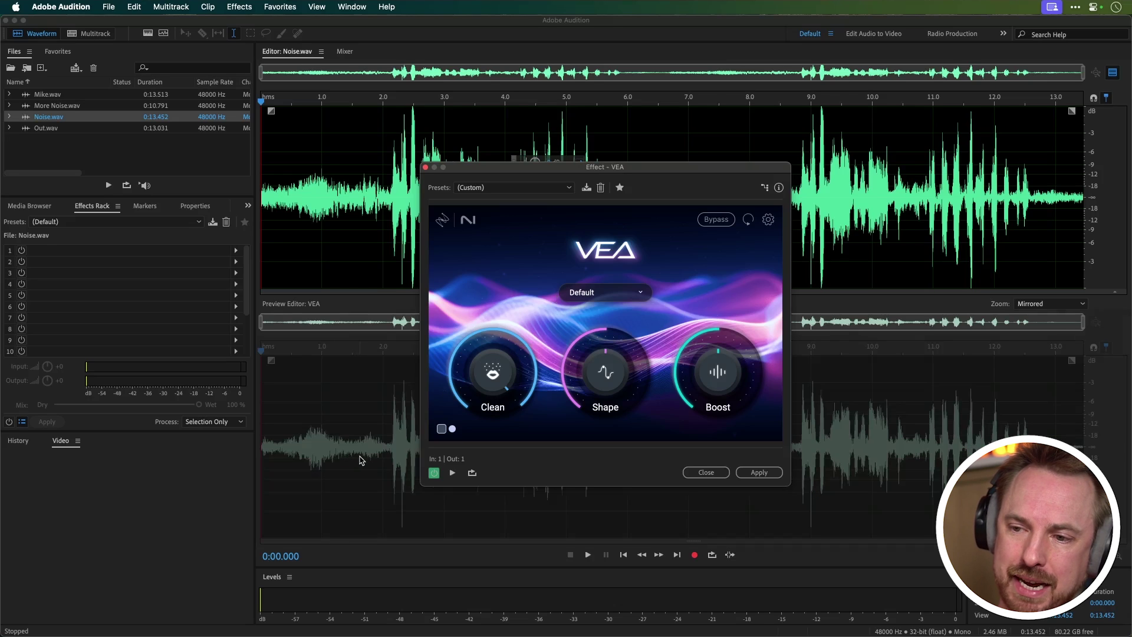
key("space")
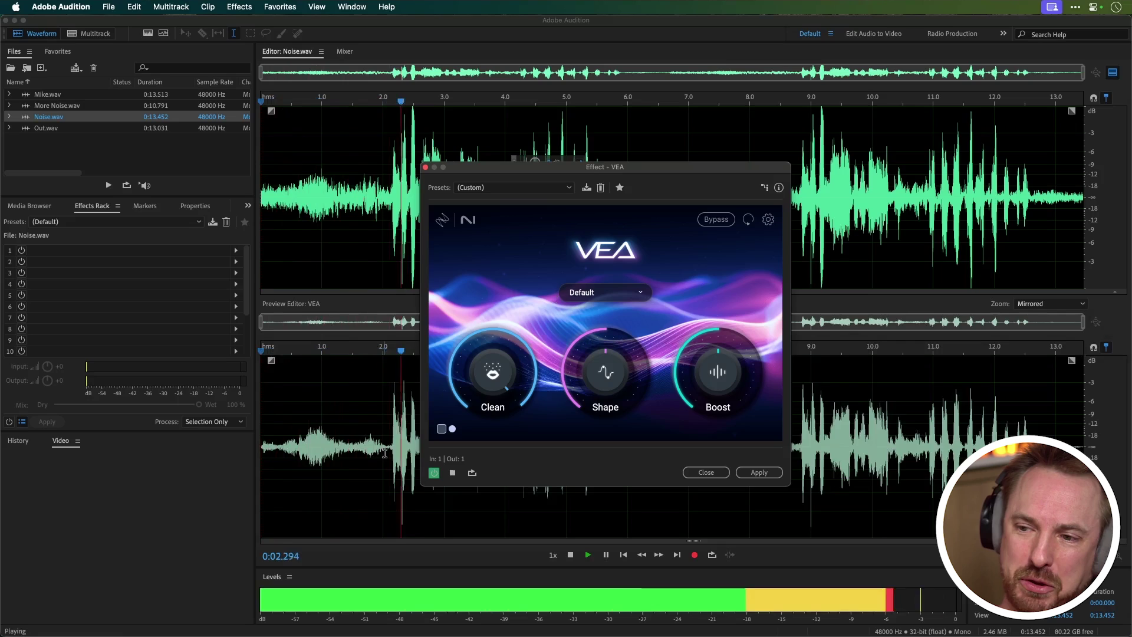
mouse_move(591, 381)
key("space")
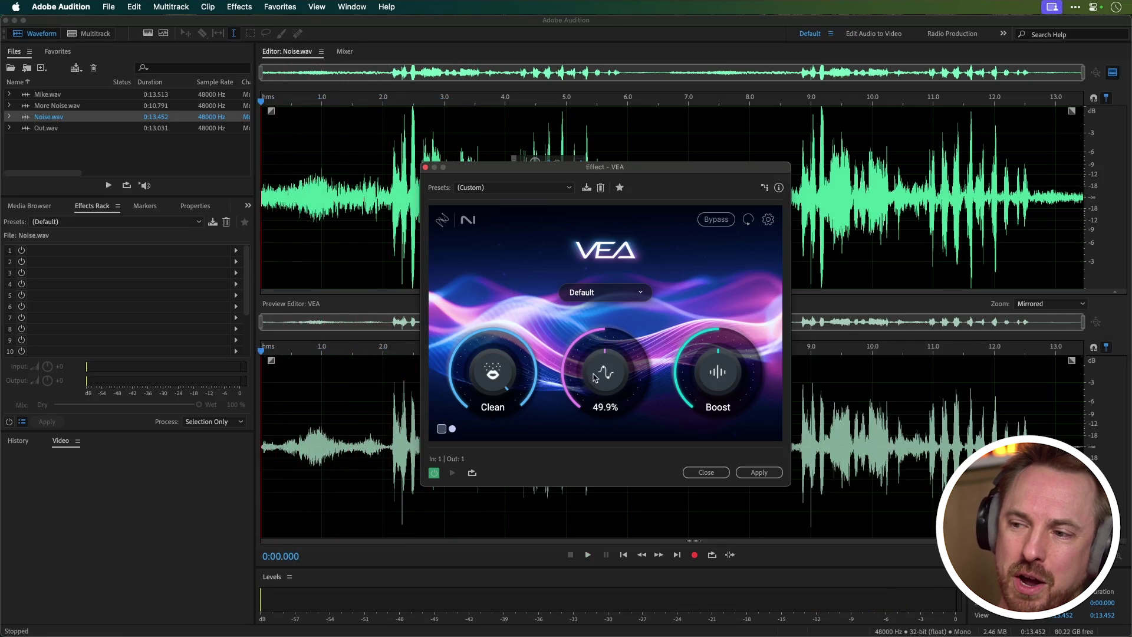
left_click(391, 253)
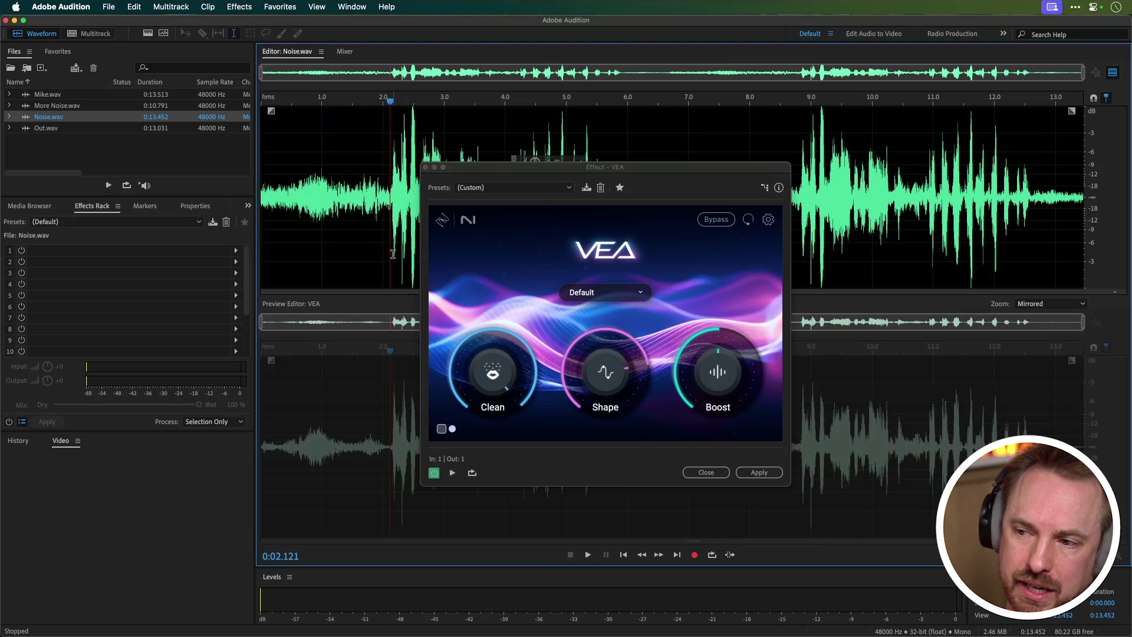
key("space")
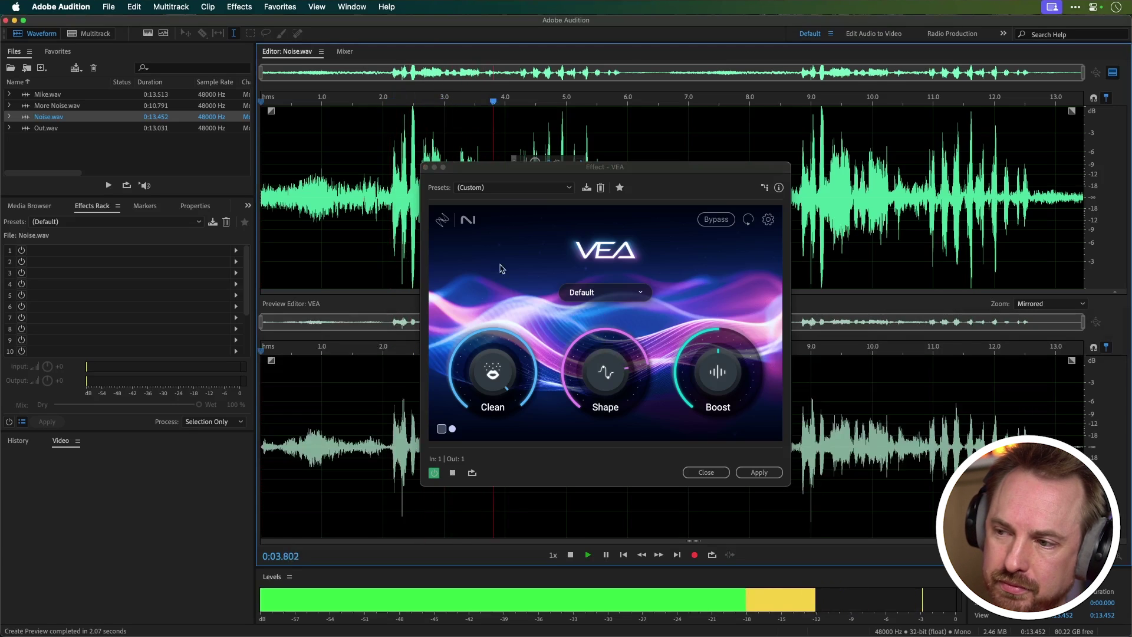
key("space")
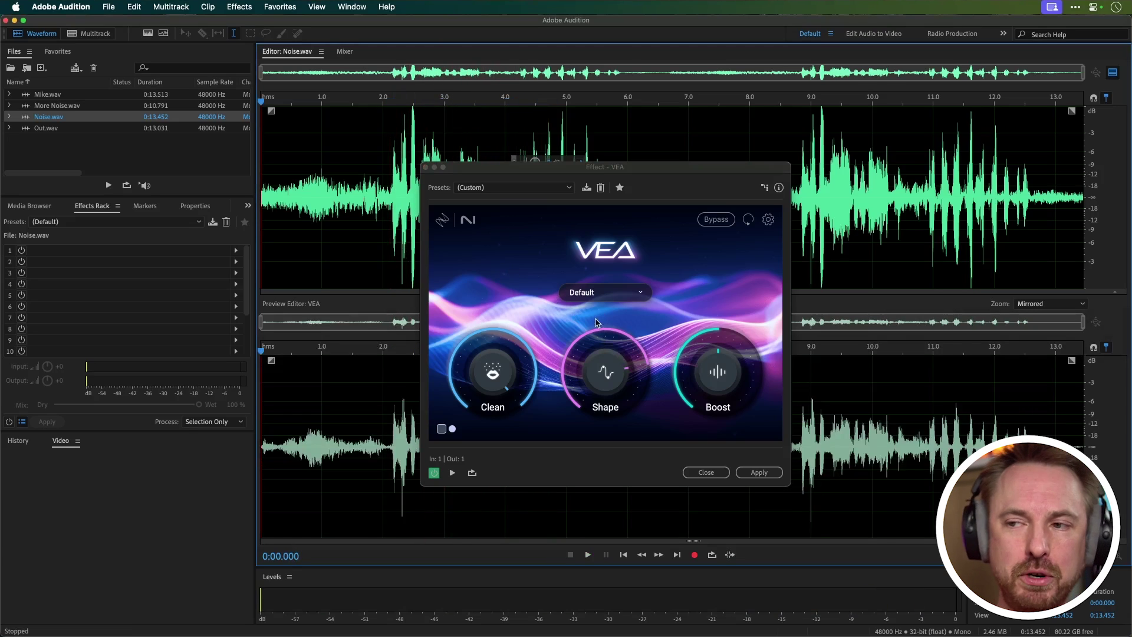
left_click(426, 166)
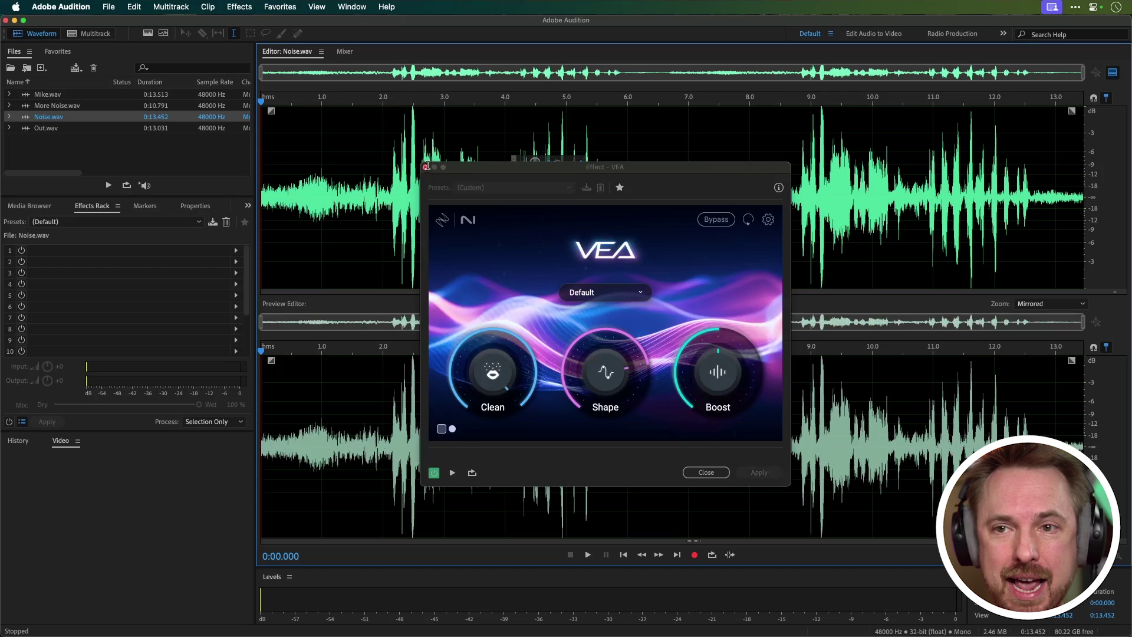
double_click(59, 131)
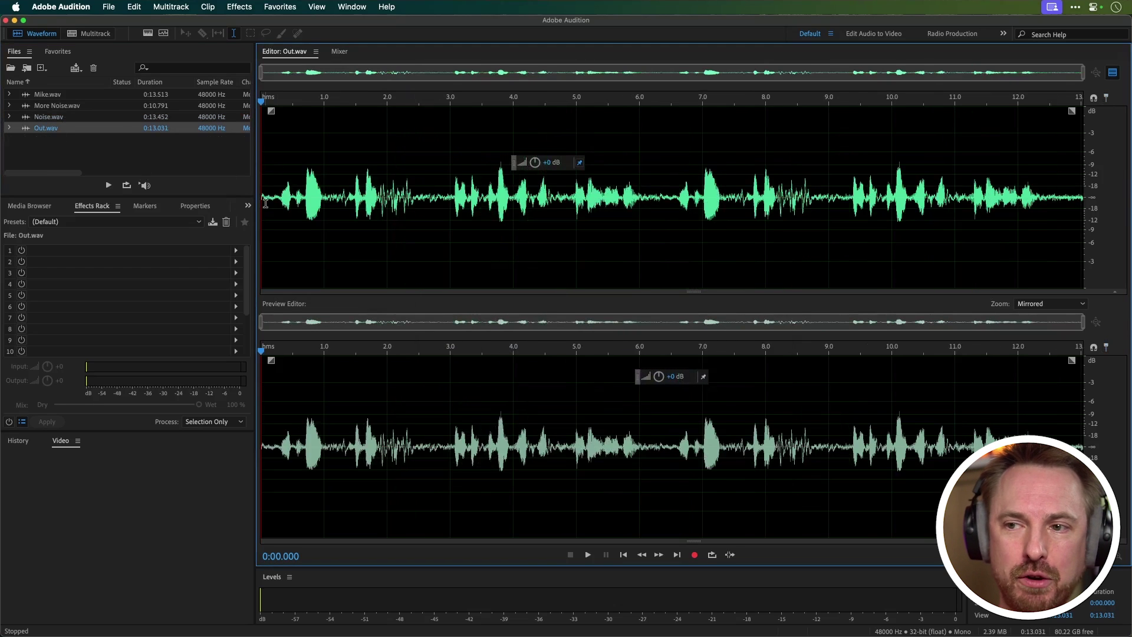
left_click(282, 207)
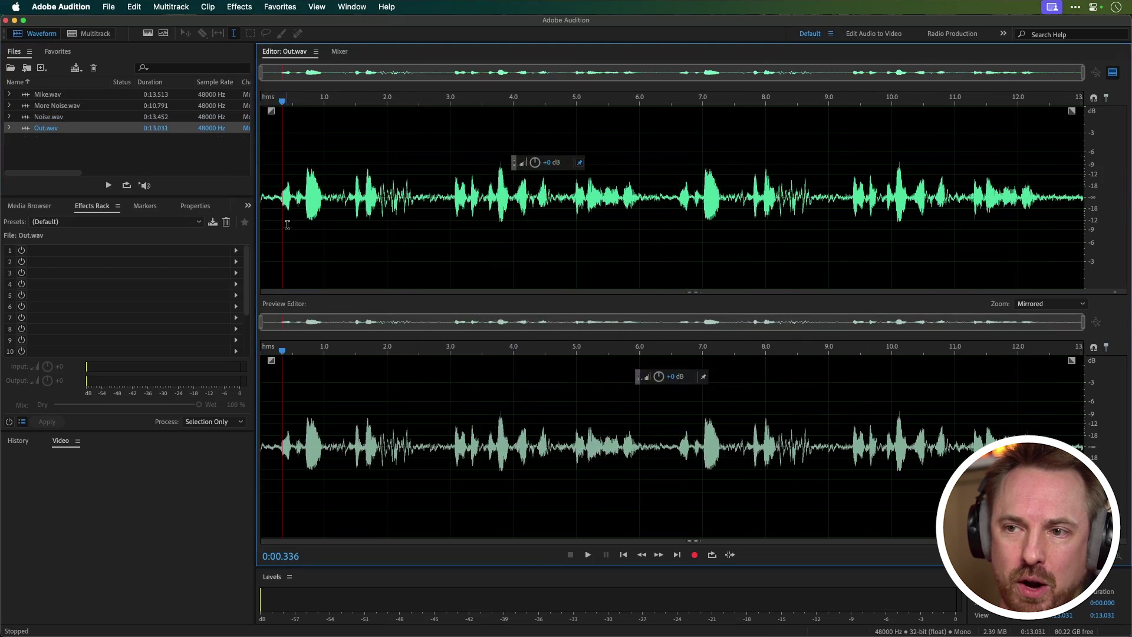
key("space")
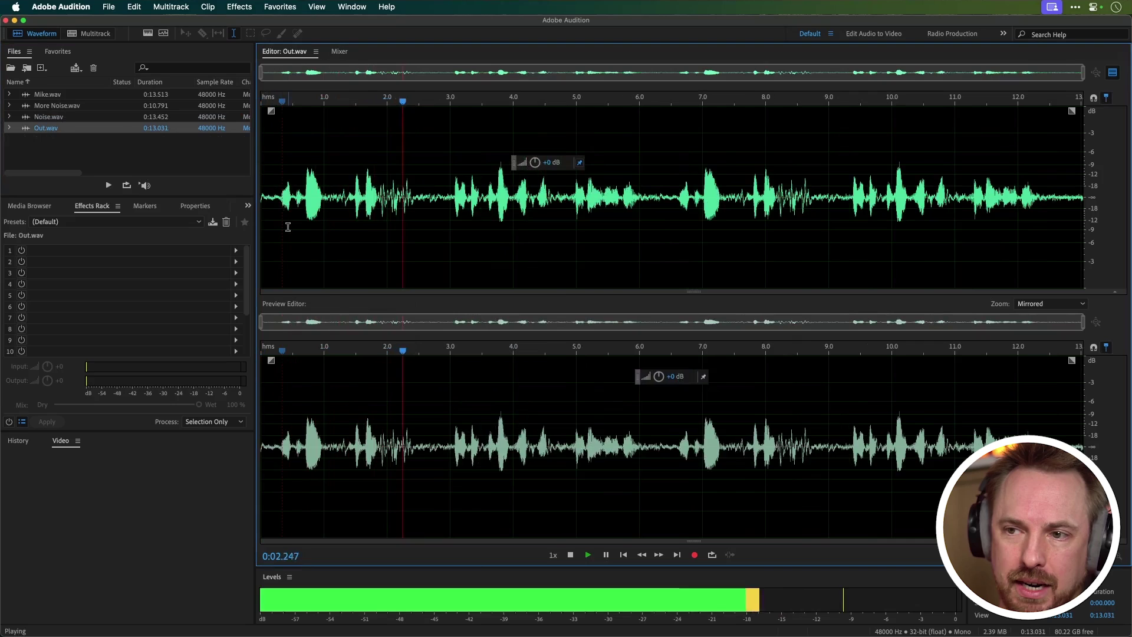
key("space")
left_click(271, 145)
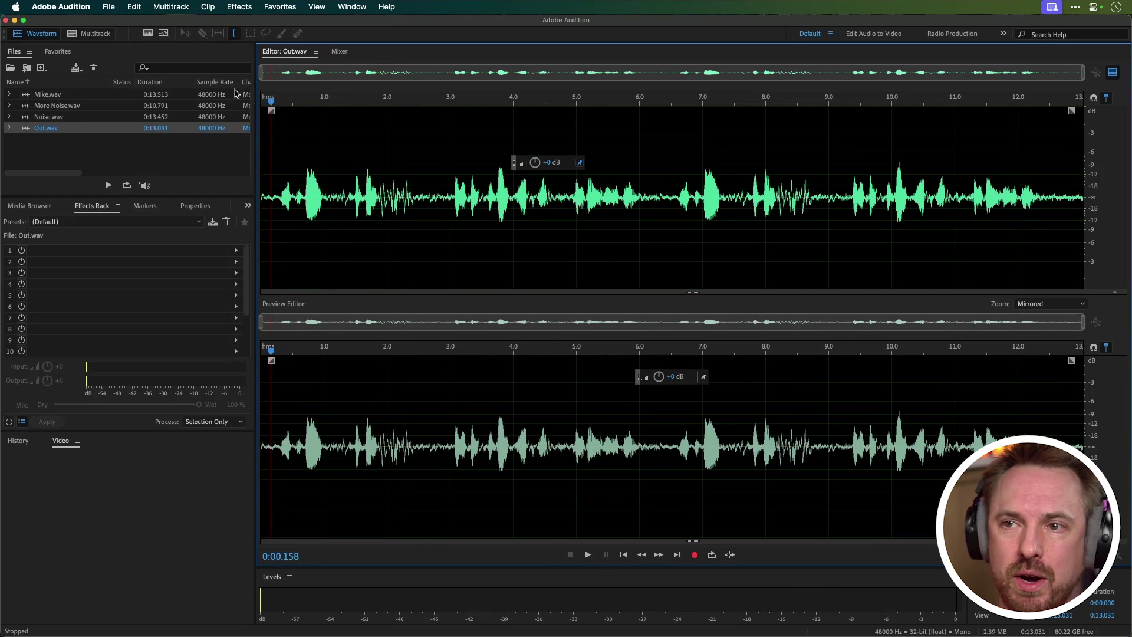
left_click(265, 100)
- Open iZotope VEA on Out.wav, start learning, and play the audio for analysis
left_click(230, 9)
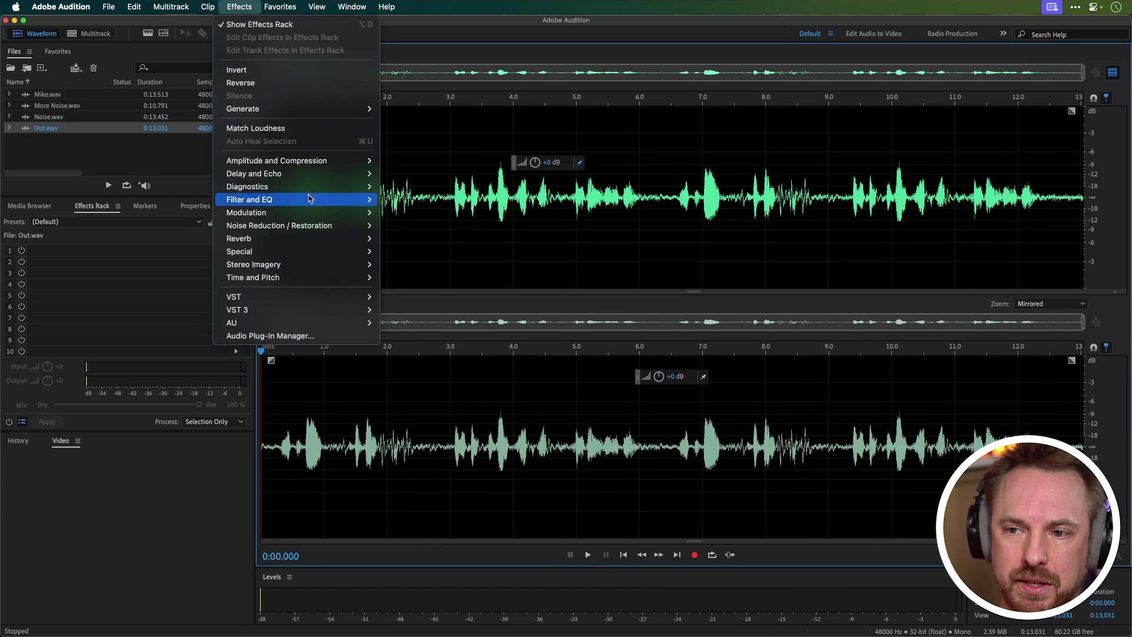
mouse_move(352, 322)
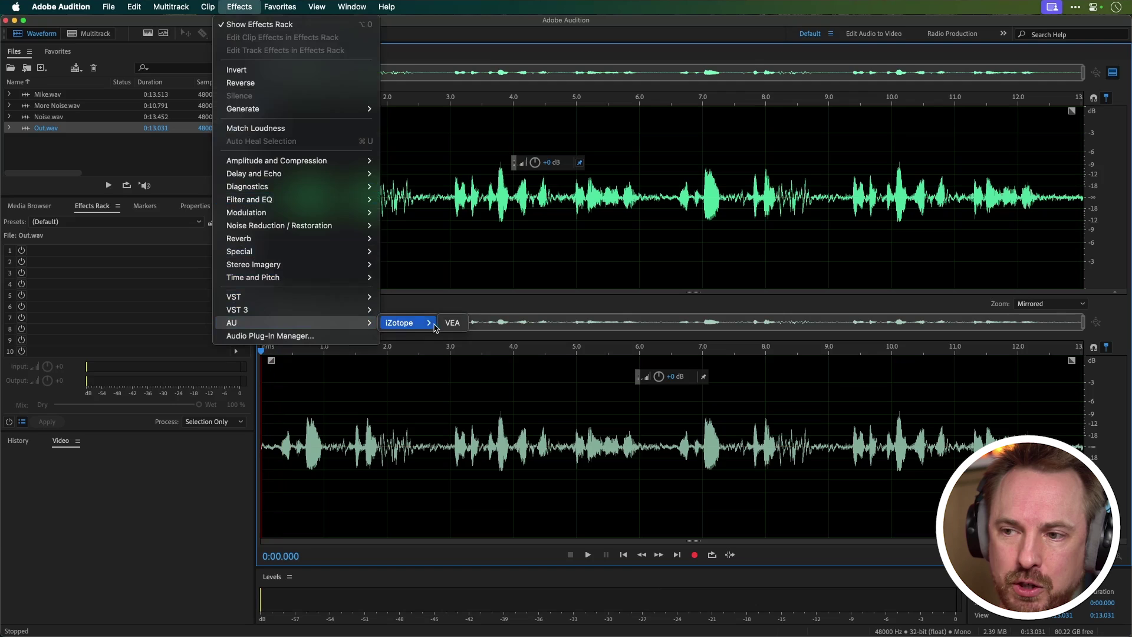
left_click(452, 323)
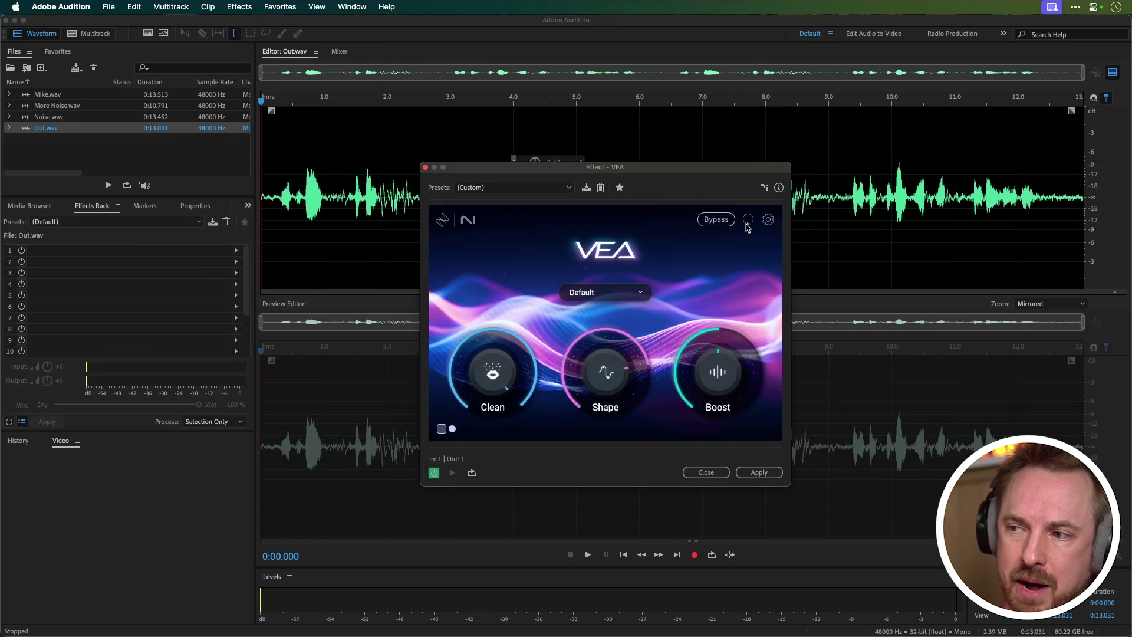
left_click(747, 222)
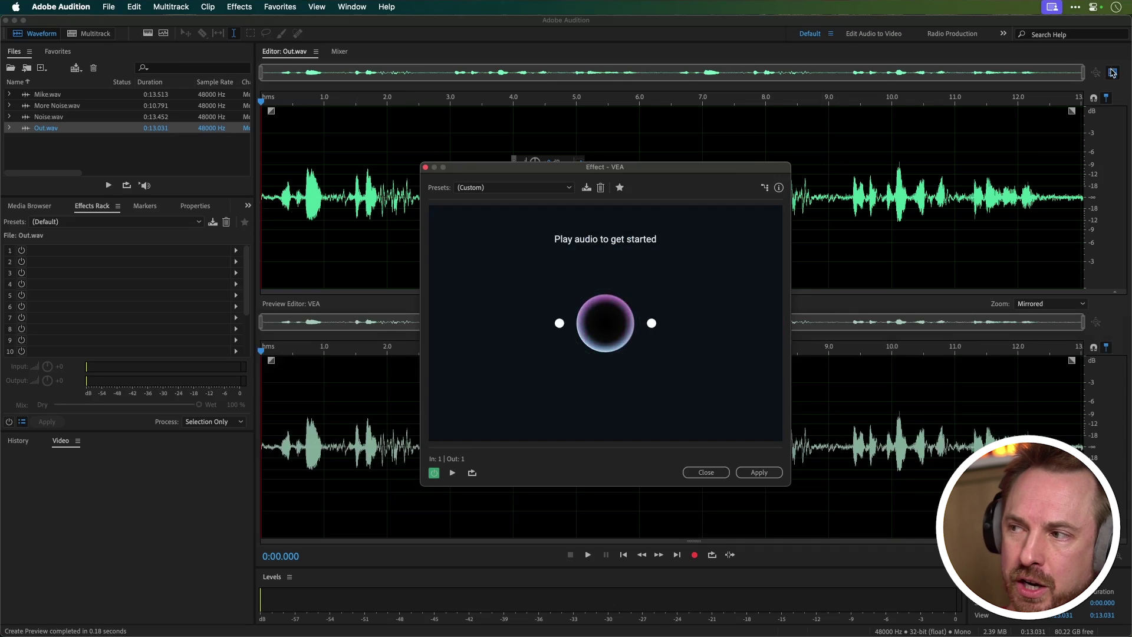
left_click(732, 111)
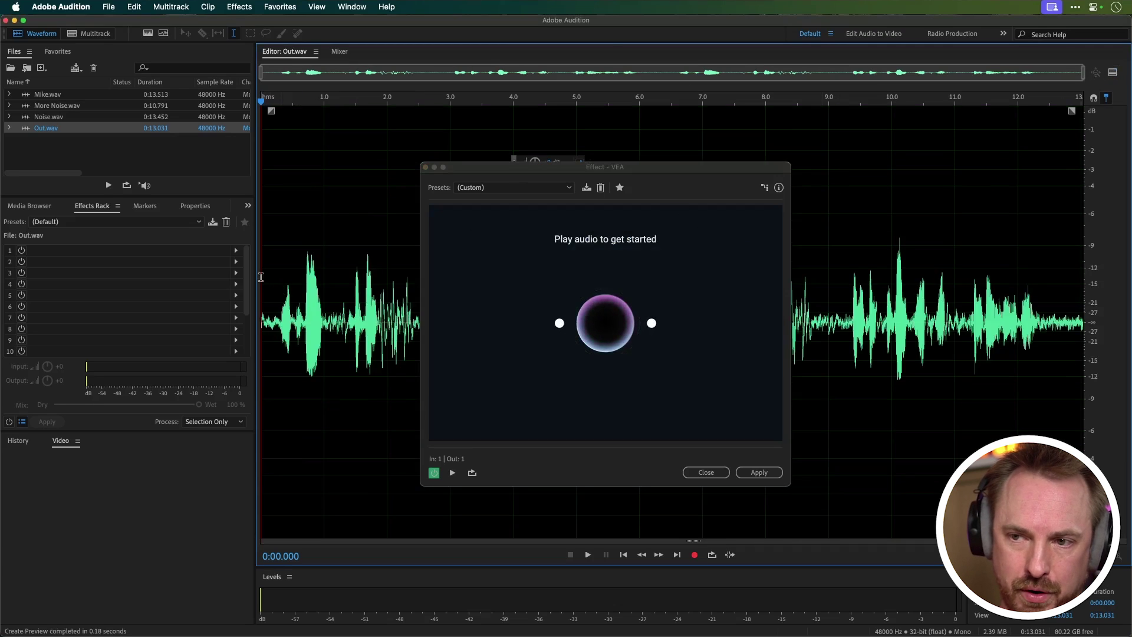
key("space")
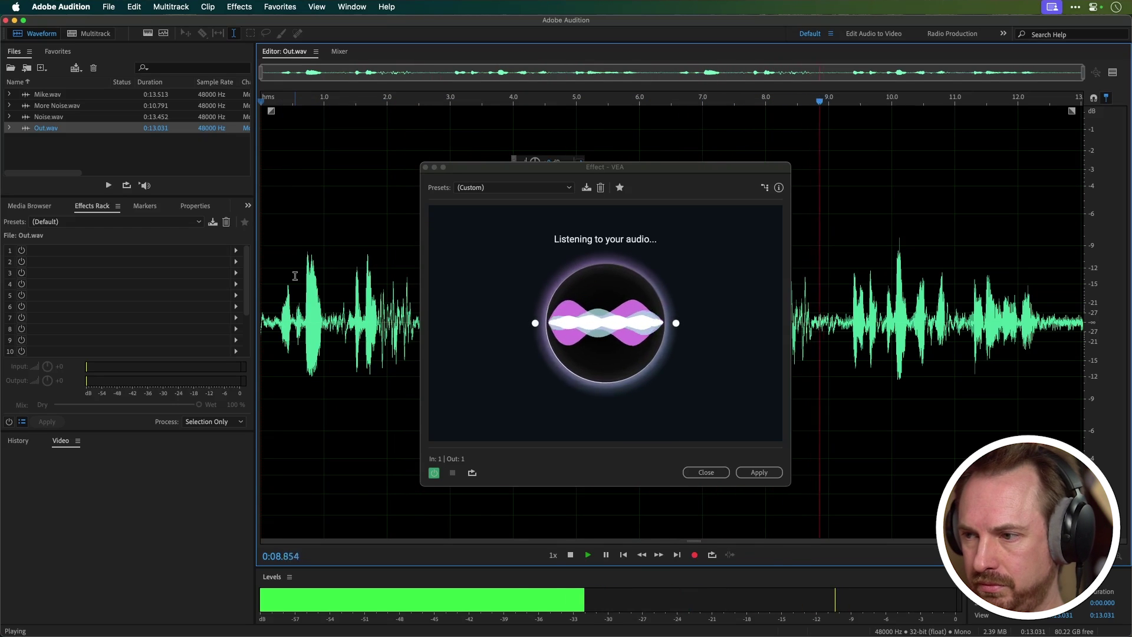
- End the analysis playback, preview the result, and raise Clean to about 80%
key("space")
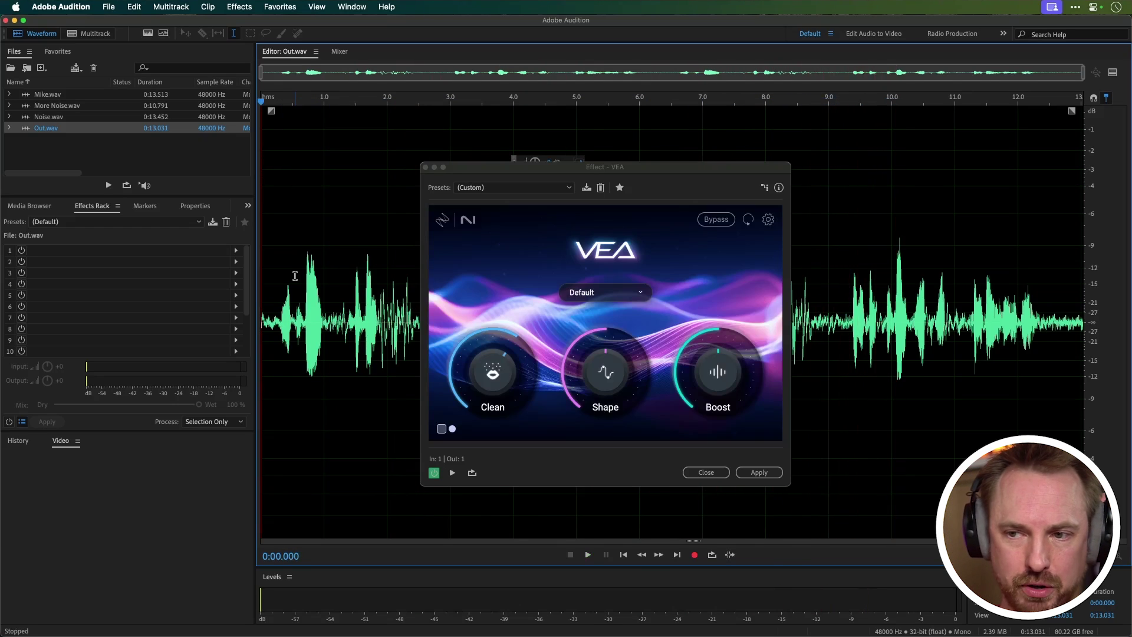
key("space")
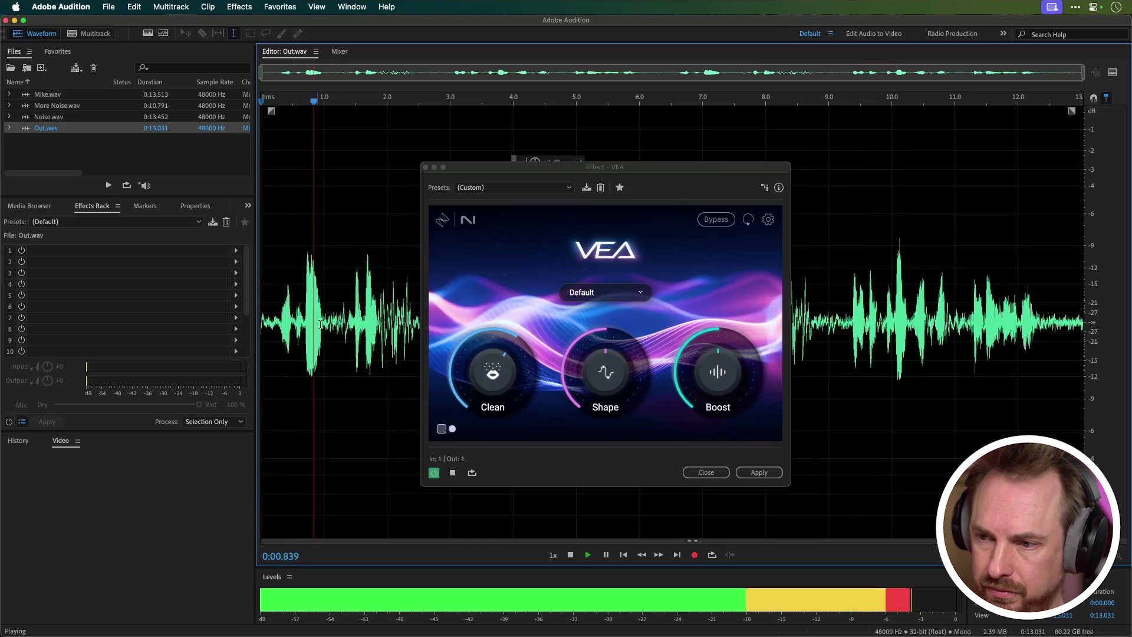
key("space")
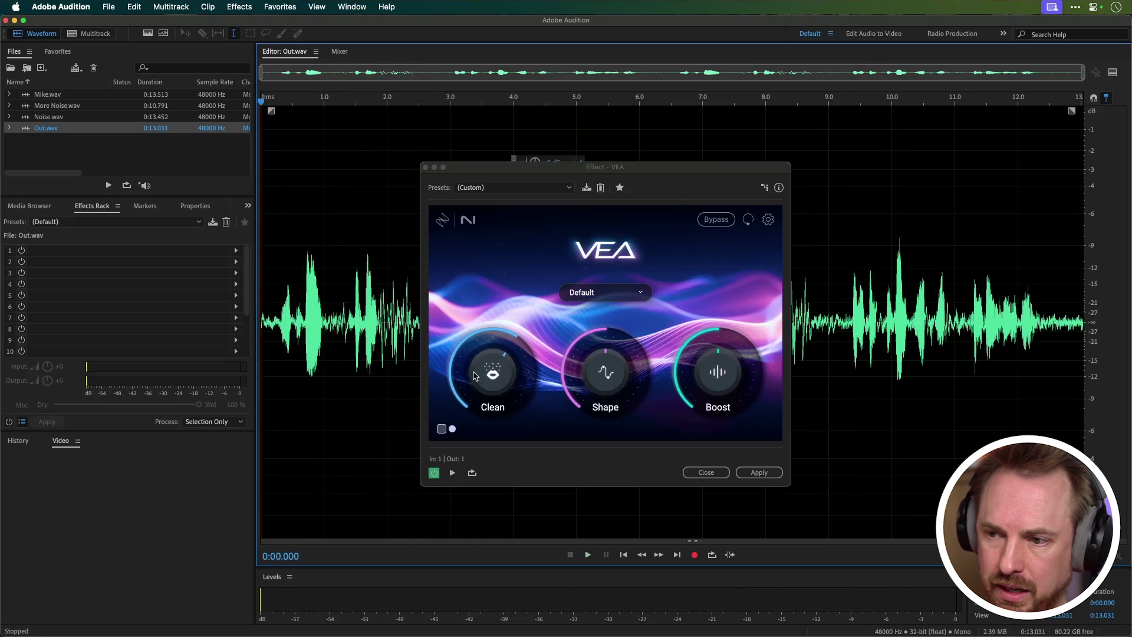
left_click_drag(479, 380, 494, 348)
key("space")
- Raise Shape to 79.8% and Boost to about 63%, previewing the processed voice
key("space")
left_click_drag(601, 347, 631, 300)
key("space")
left_click_drag(718, 348, 721, 314)
key("space")
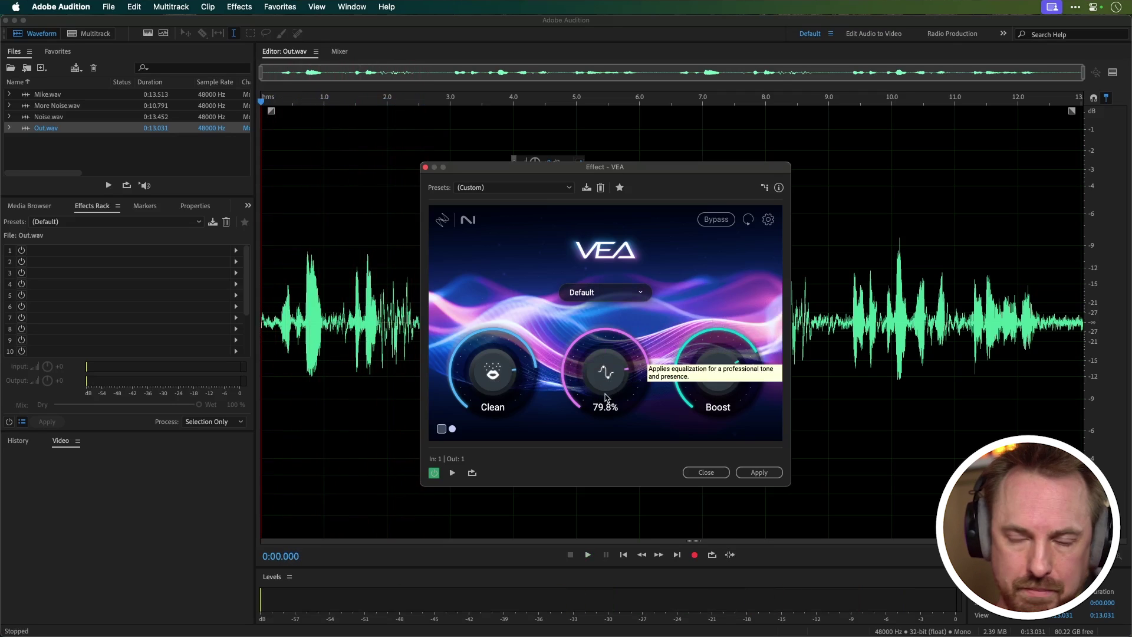
key("space")
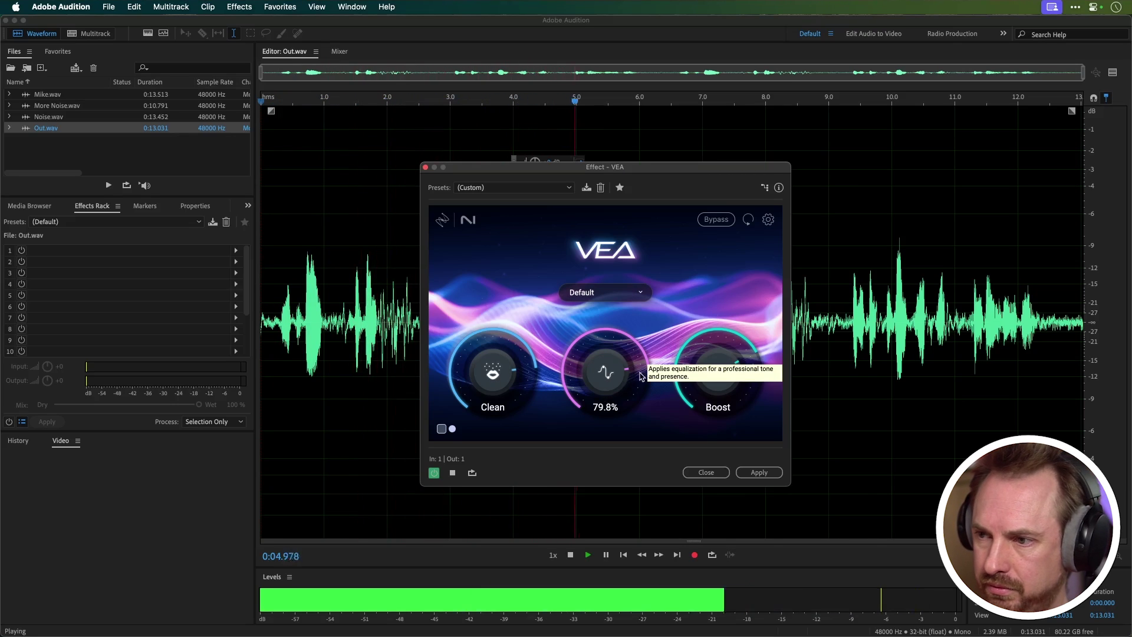
key("space")
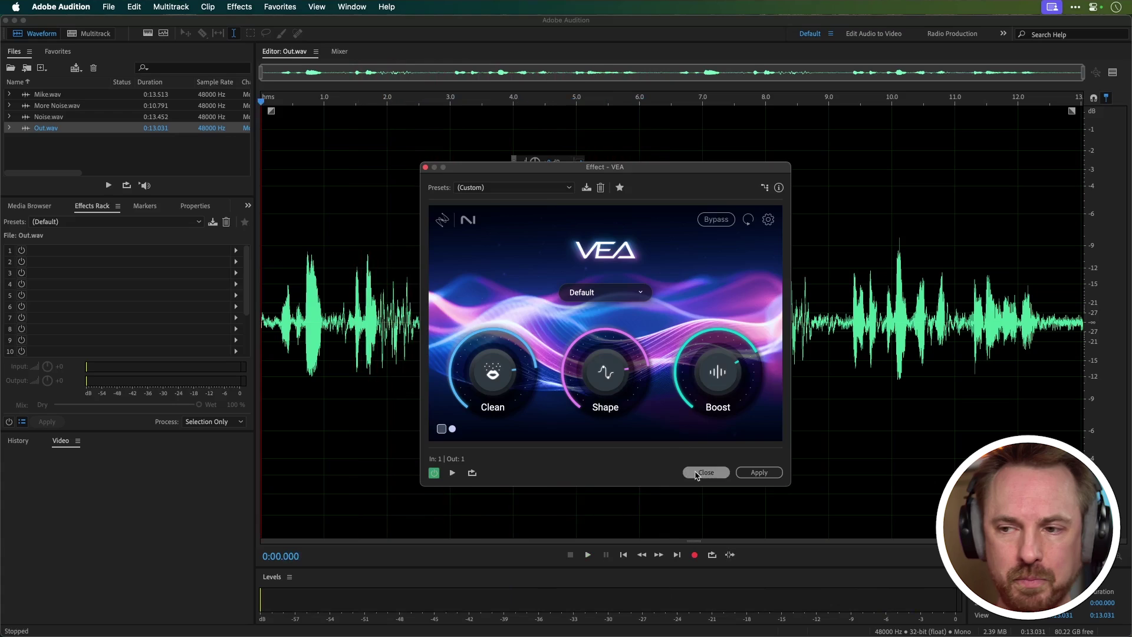
- Close the VEA effect on Out.wav without applying it
left_click(705, 472)
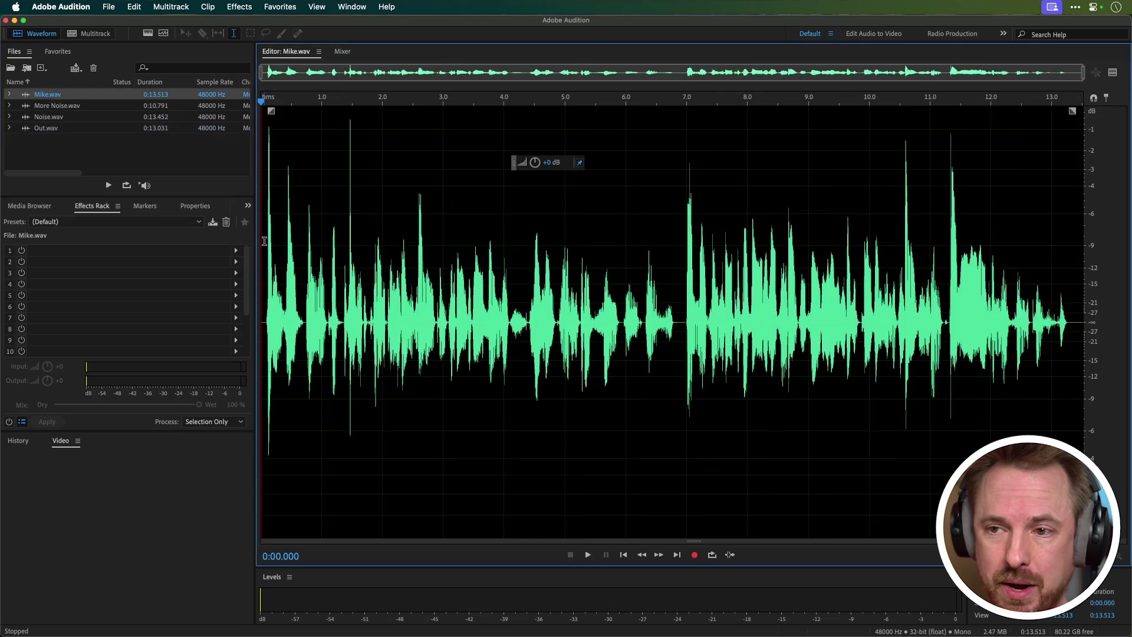
- Listen to Mike.wav, then open iZotope VEA from Effects > AU > iZotope
key("space")
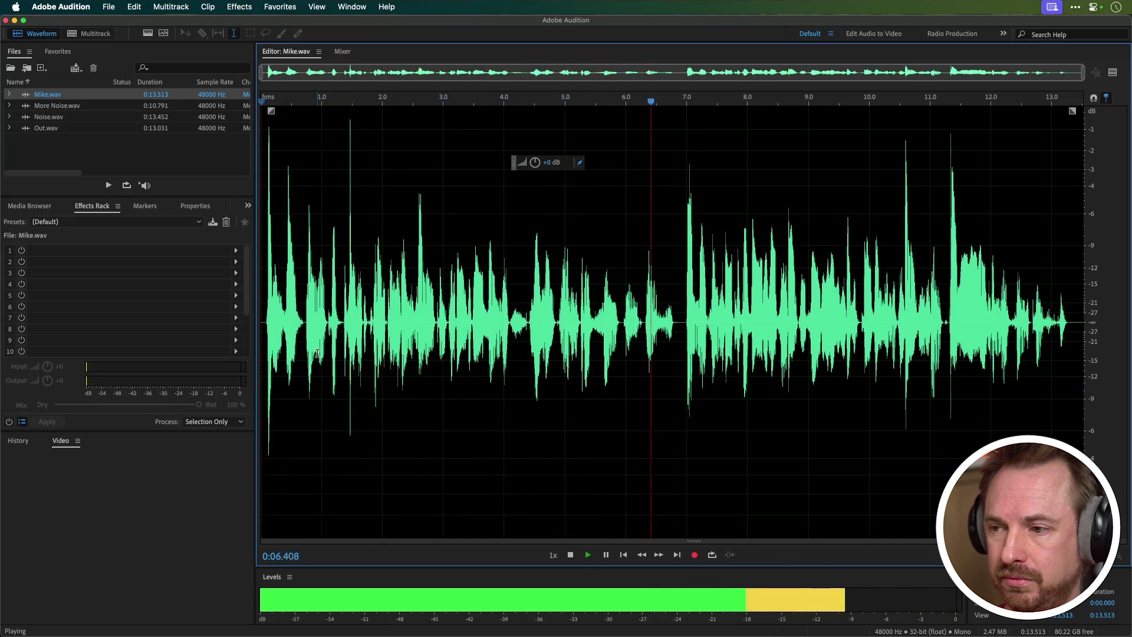
key("space")
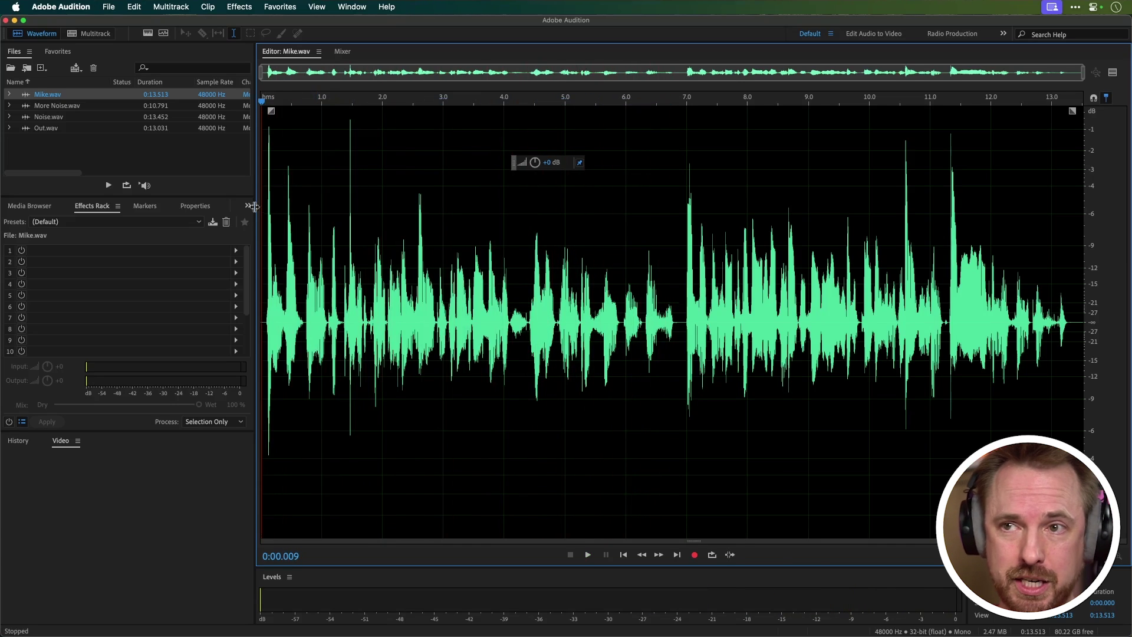
left_click(239, 7)
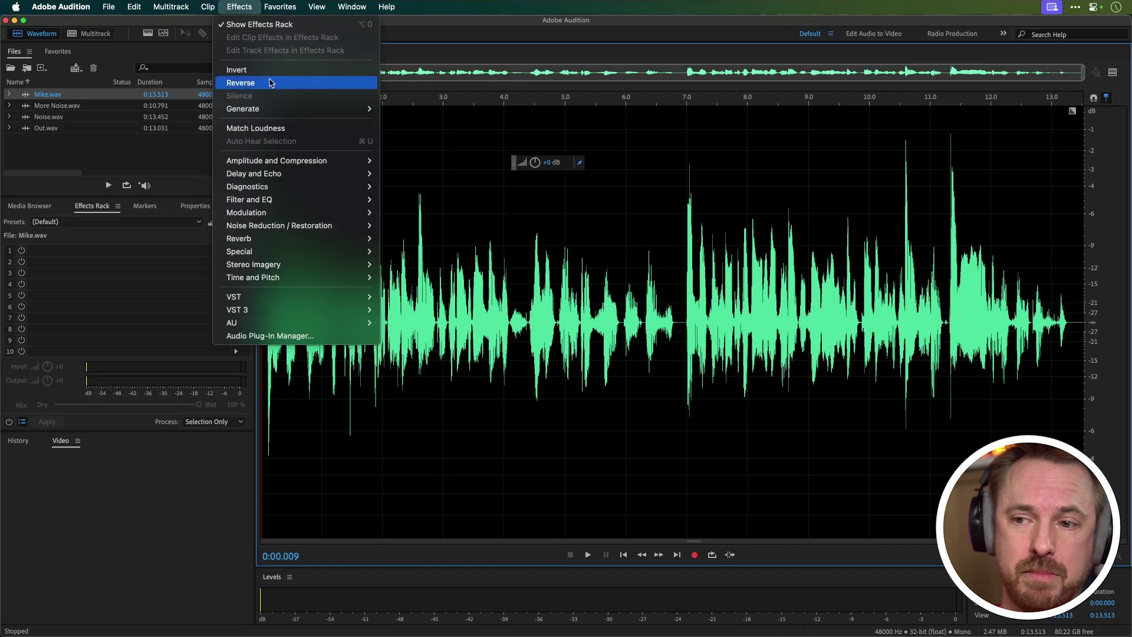
mouse_move(354, 322)
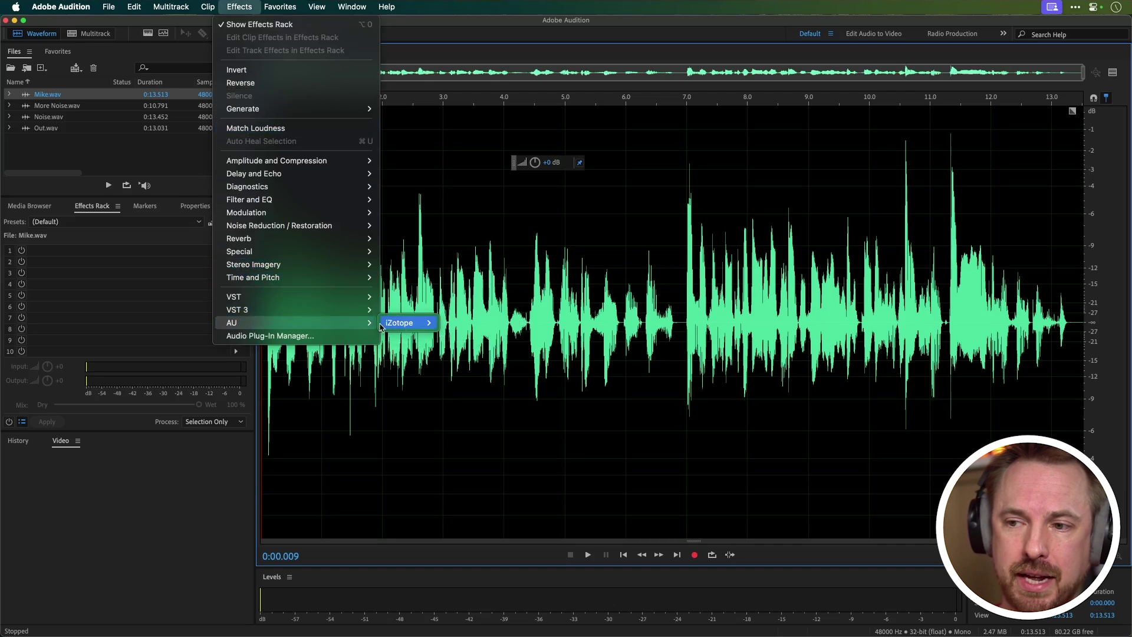
mouse_move(406, 323)
left_click(451, 324)
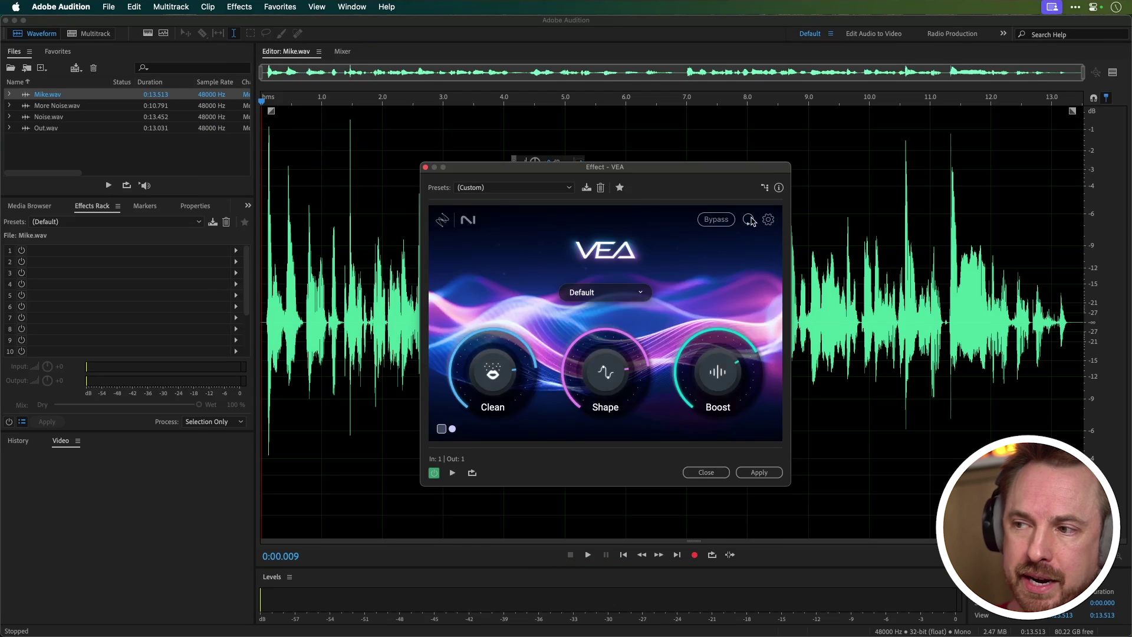
- Let VEA learn Mike.wav during playback so it sets starting amounts, with Clean at 30.0%
left_click(751, 219)
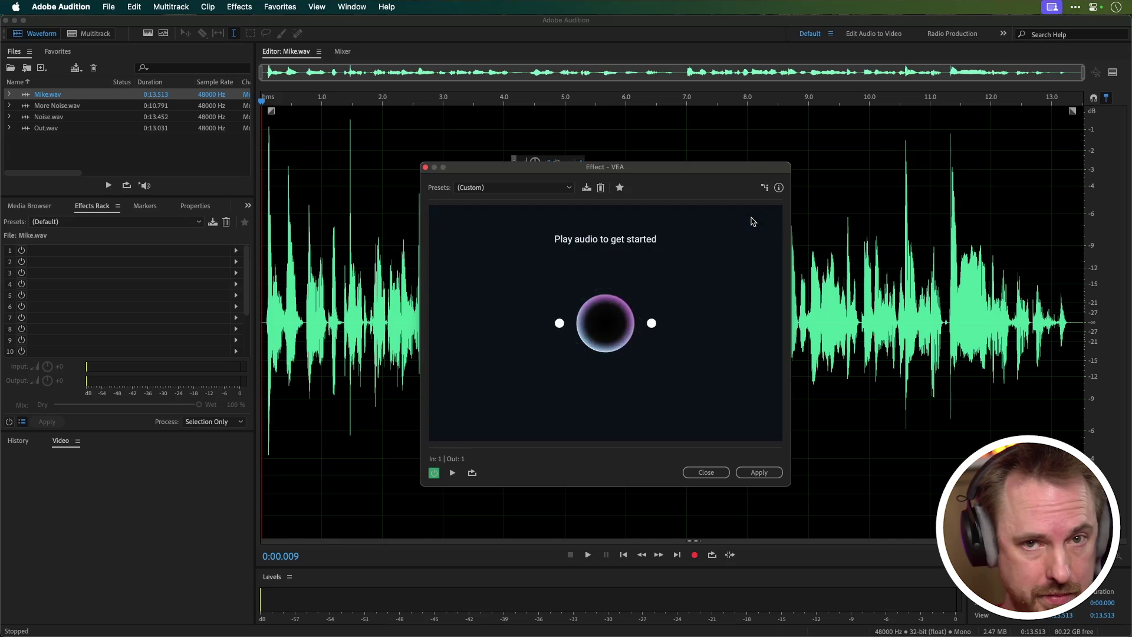
key("space")
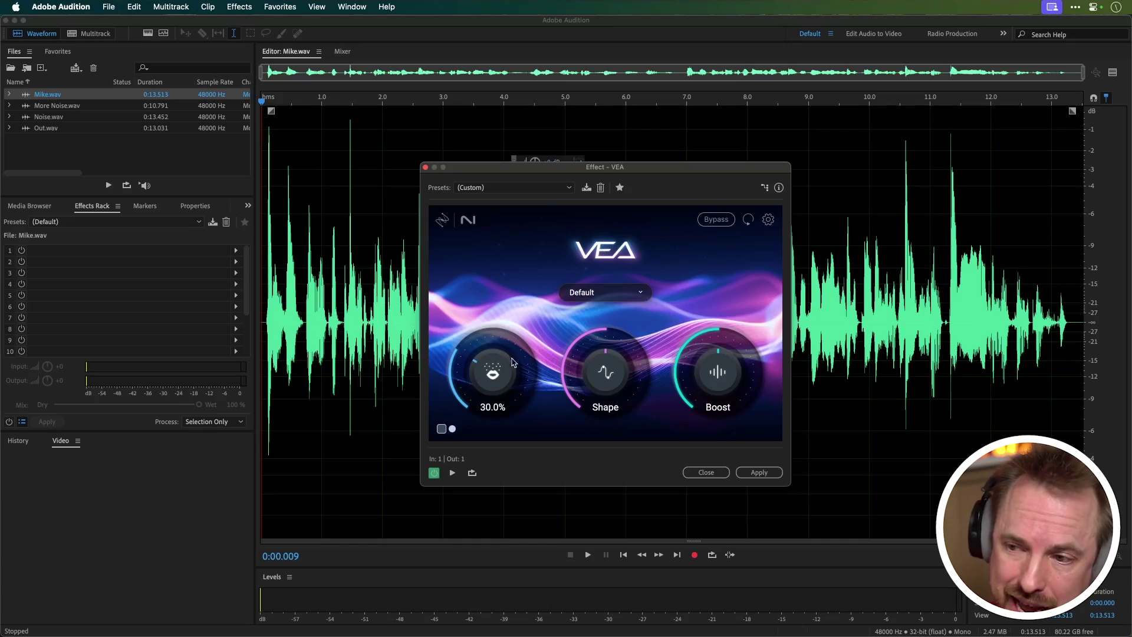
- Lower VEA's Clean amount to about 10% and preview the voice
mouse_move(495, 387)
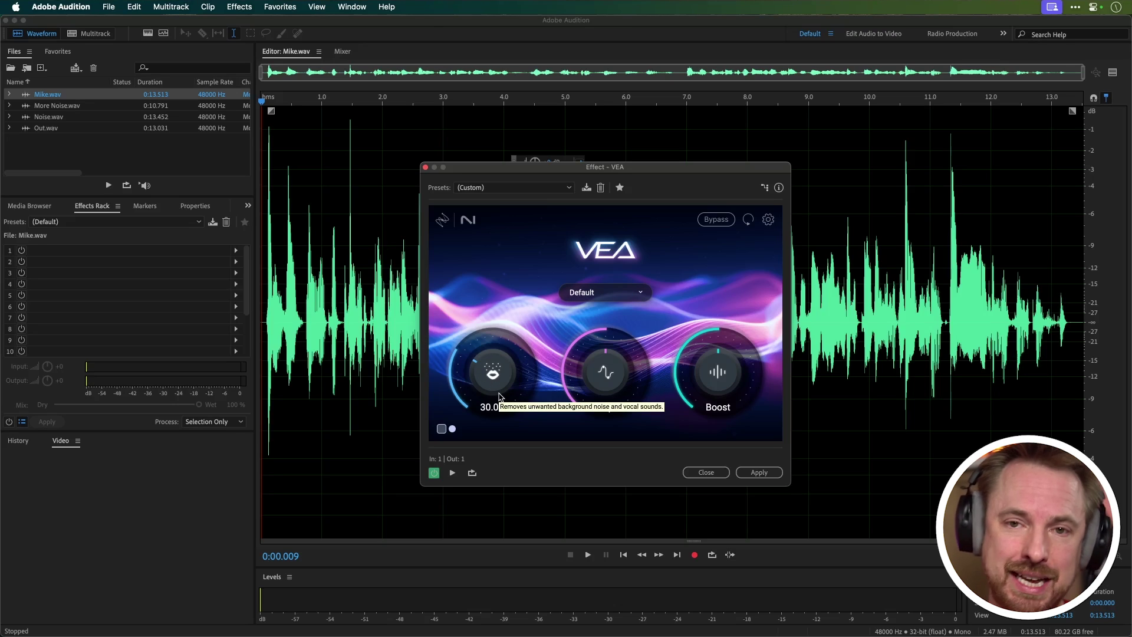
left_click_drag(494, 384, 497, 437)
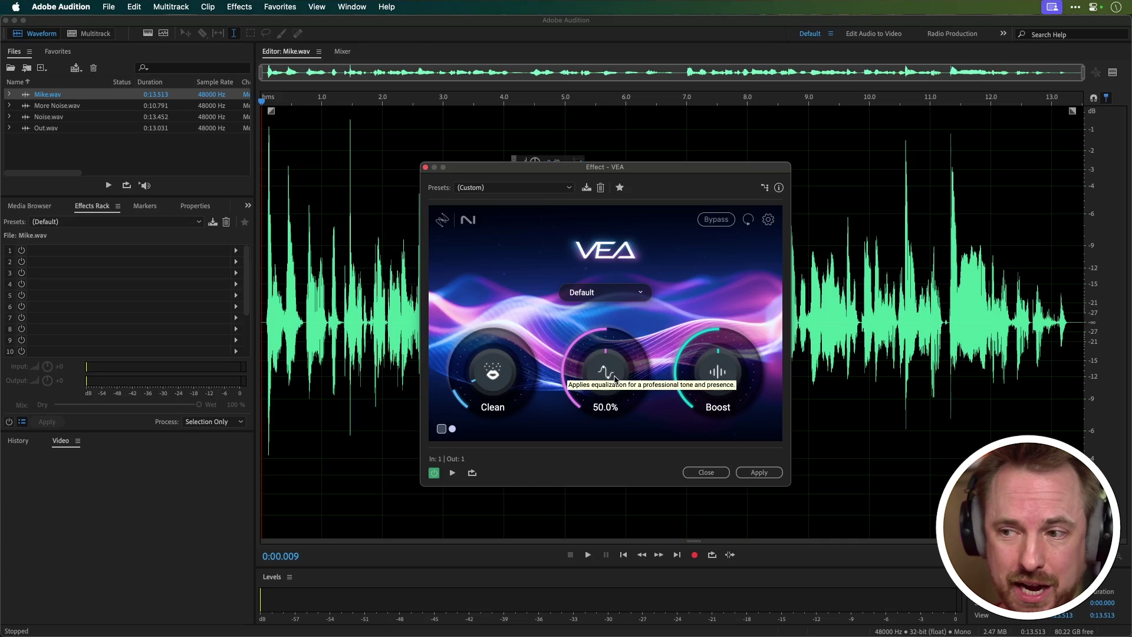
key("space")
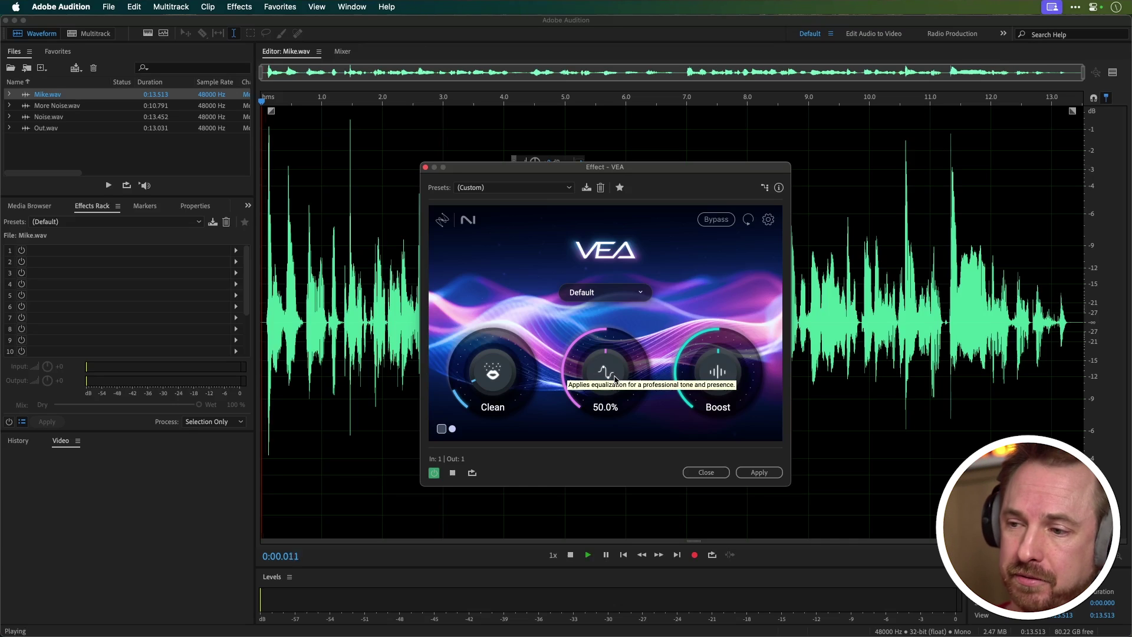
- Adjust the Shape amount to about 52%, previewing the voice after each change
left_click_drag(615, 377, 652, 252)
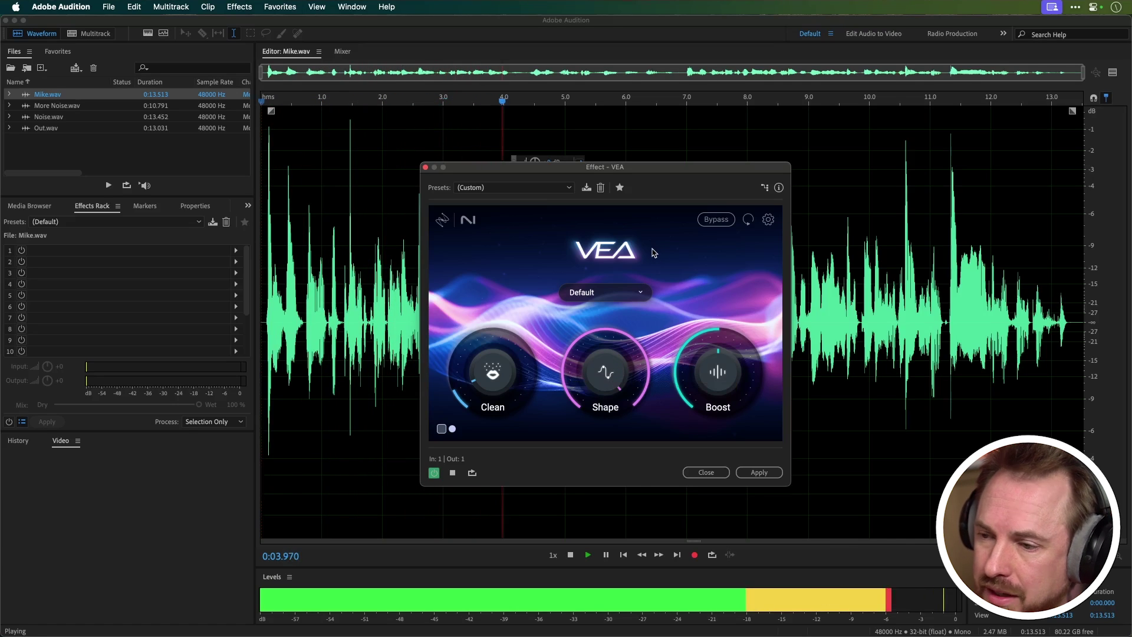
key("space")
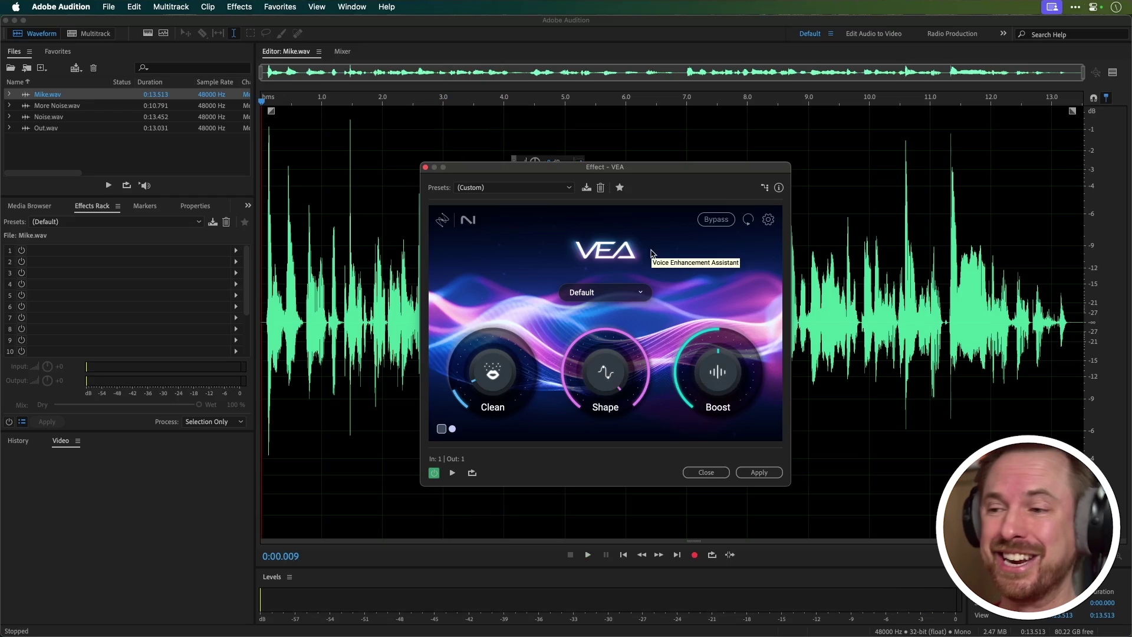
left_click_drag(622, 361, 602, 458)
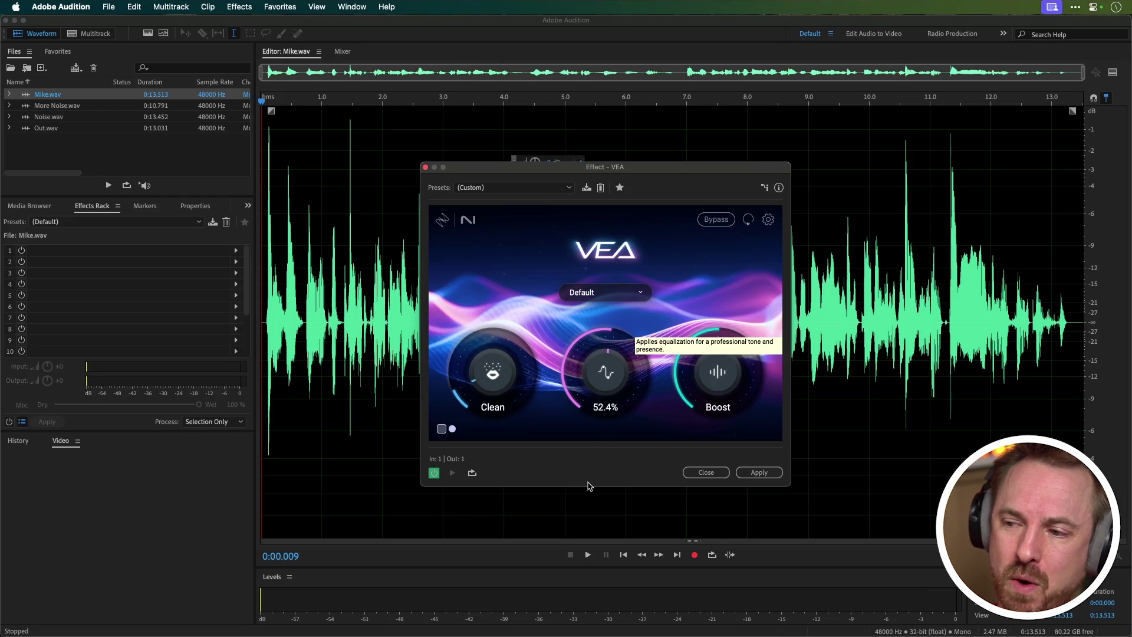
key("space")
key("space")
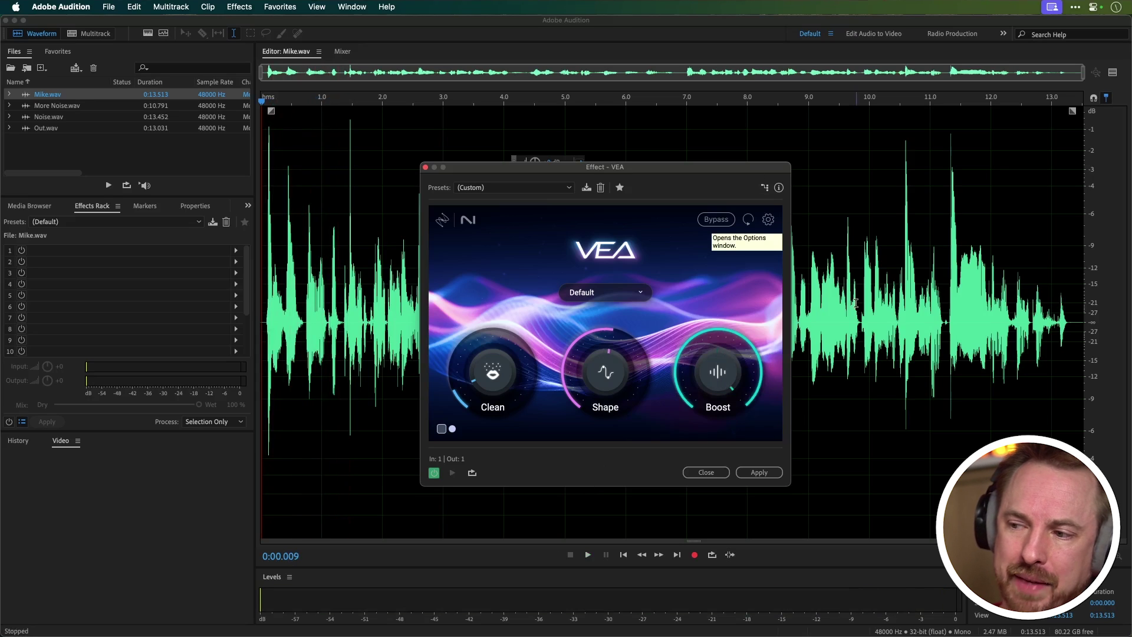
key("space")
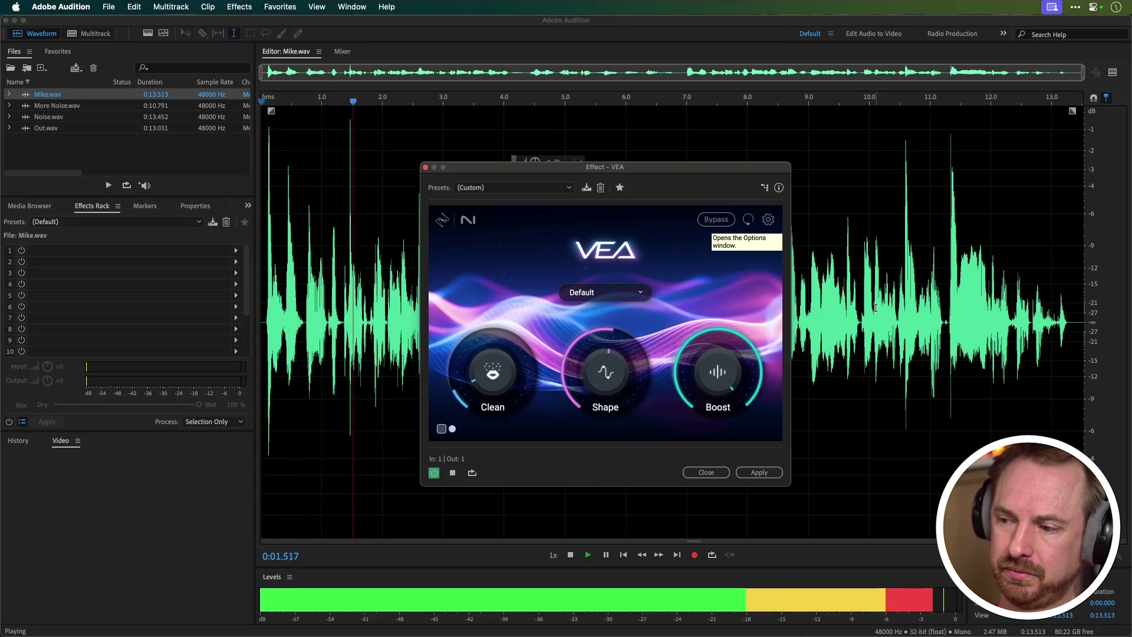
key("space")
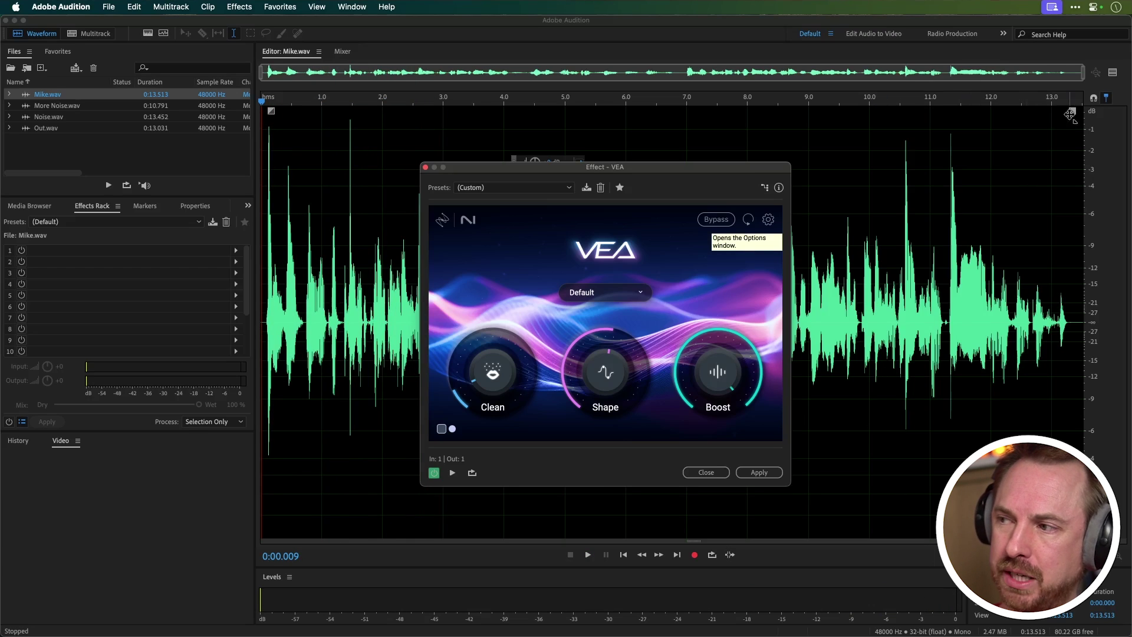
left_click(1113, 73)
- Turn VEA's Boost down to about 58% and hide the preview waveform pane
left_click_drag(525, 162, 768, 167)
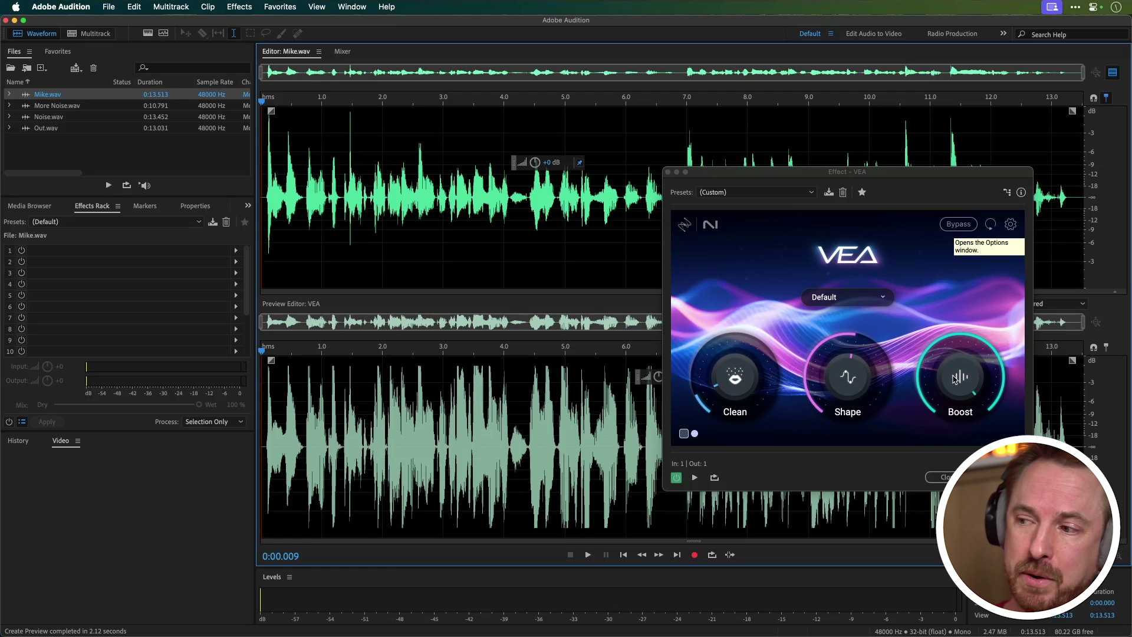
left_click_drag(955, 379, 946, 451)
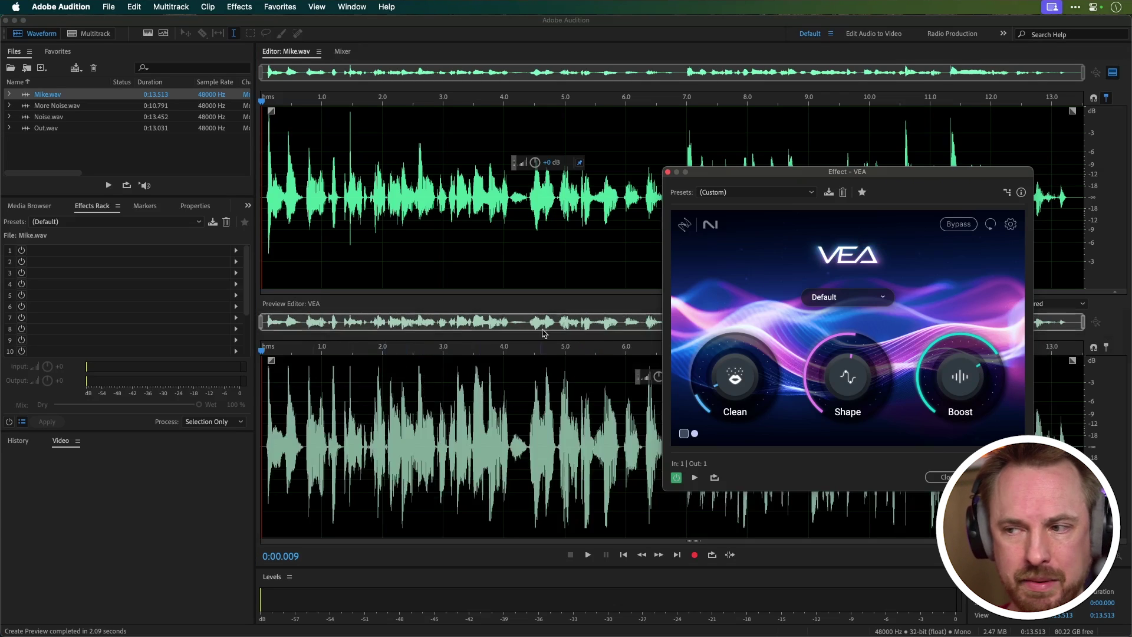
left_click(1112, 76)
left_click_drag(877, 172, 597, 168)
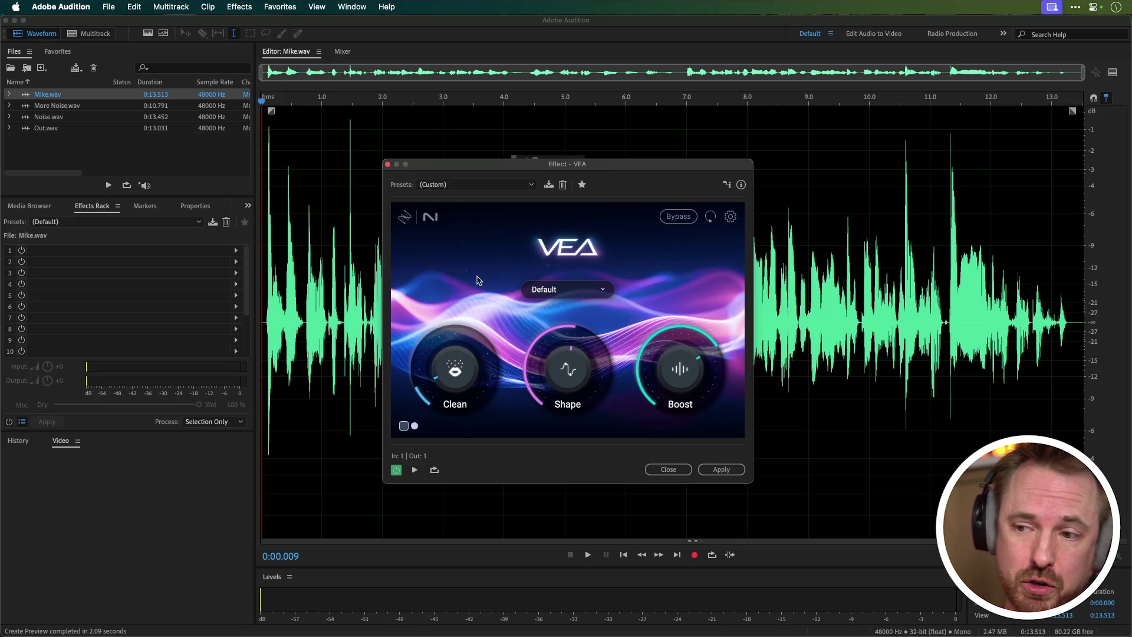
- Toggle VEA's theme, then try the Beautiful Planet Shape target with a preview
left_click(414, 426)
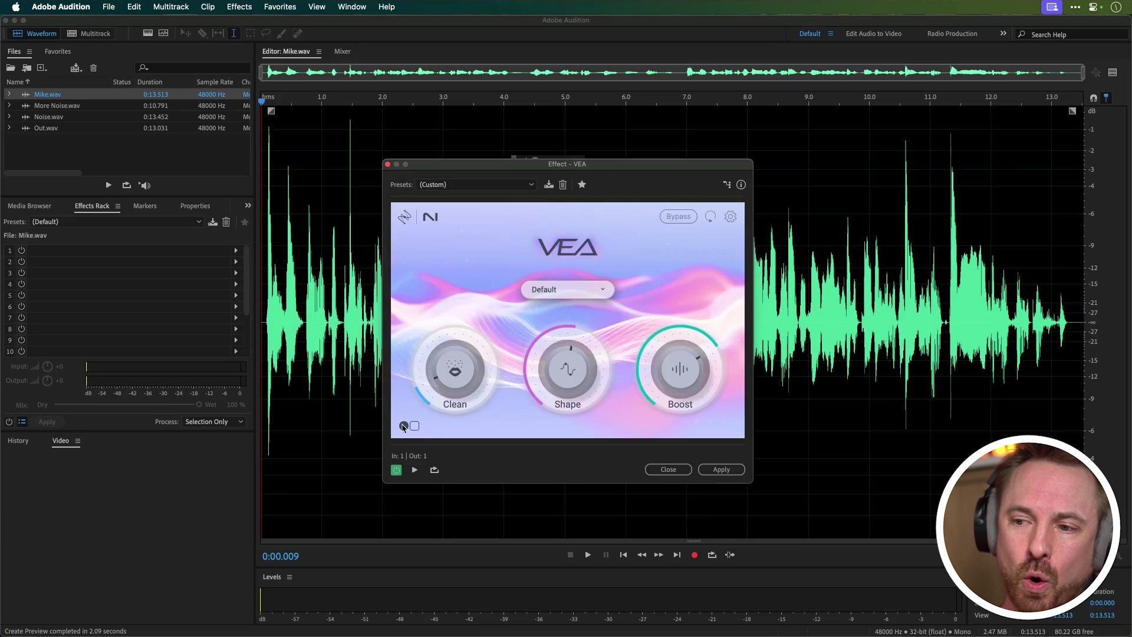
left_click(403, 426)
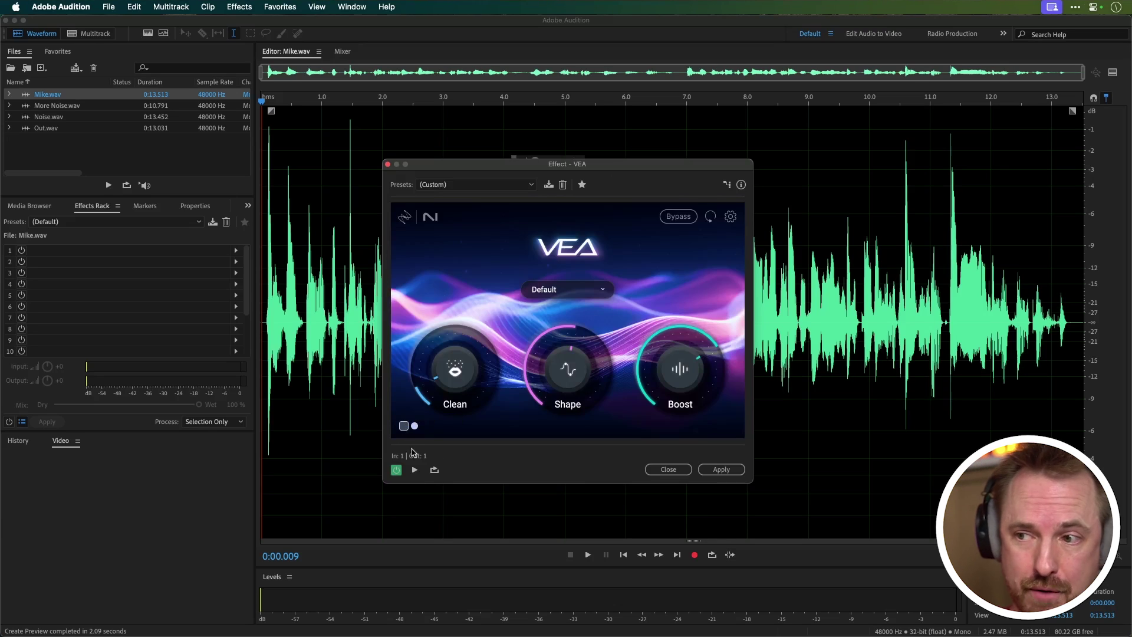
left_click(538, 295)
left_click(546, 305)
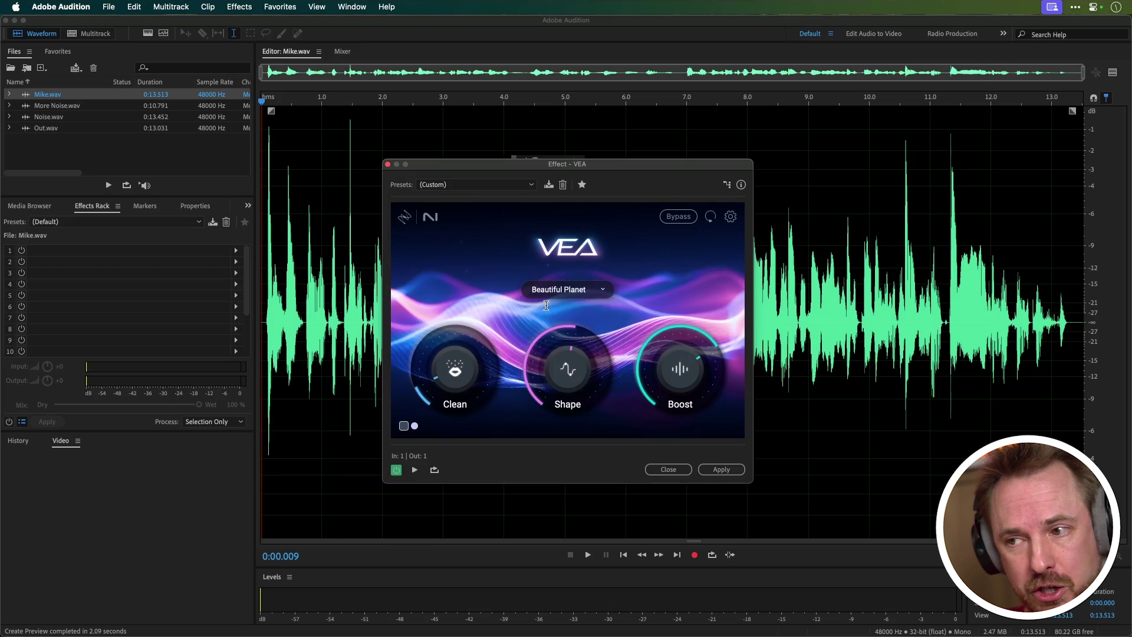
mouse_move(560, 340)
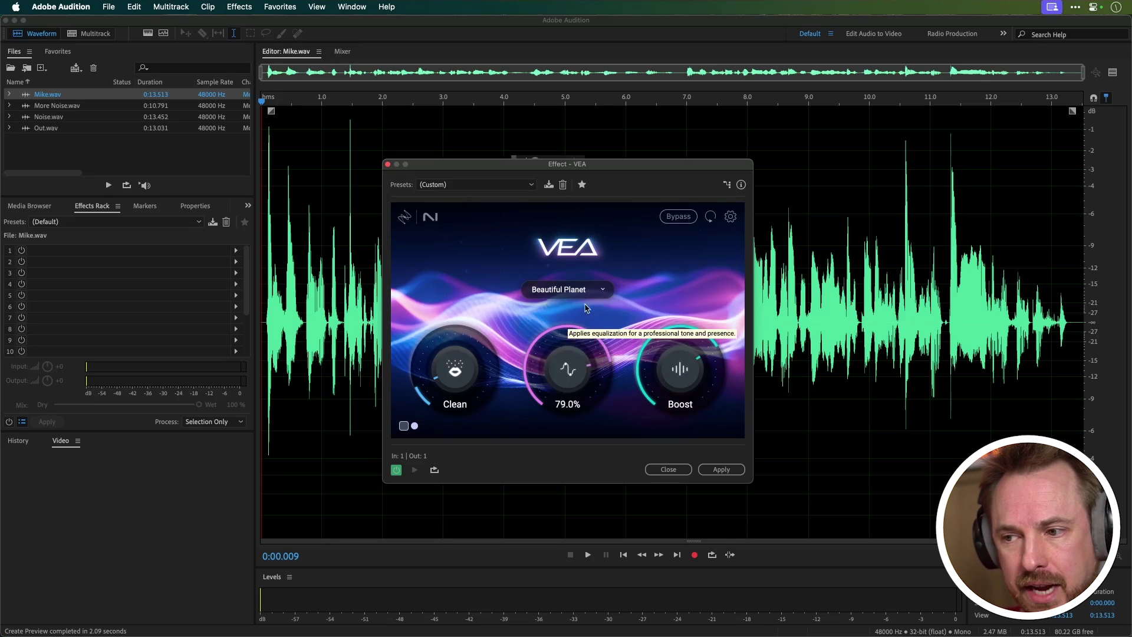
left_click_drag(587, 308, 586, 305)
key("space")
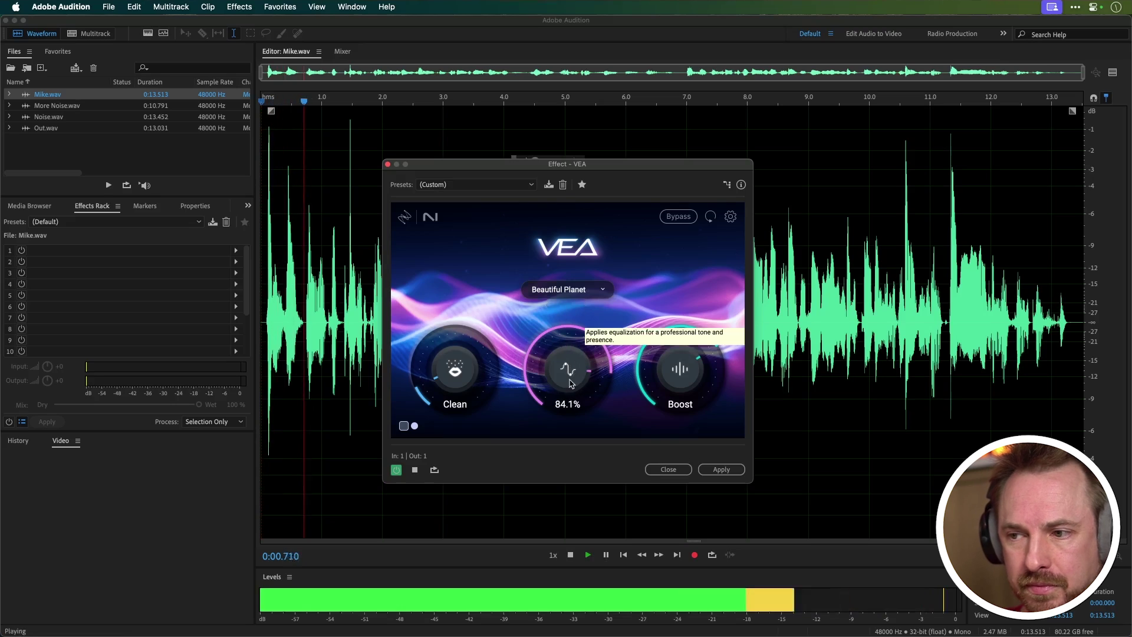
- Preview the voice with the Garage Pod and Public Radio Shape targets
left_click(559, 289)
left_click(559, 304)
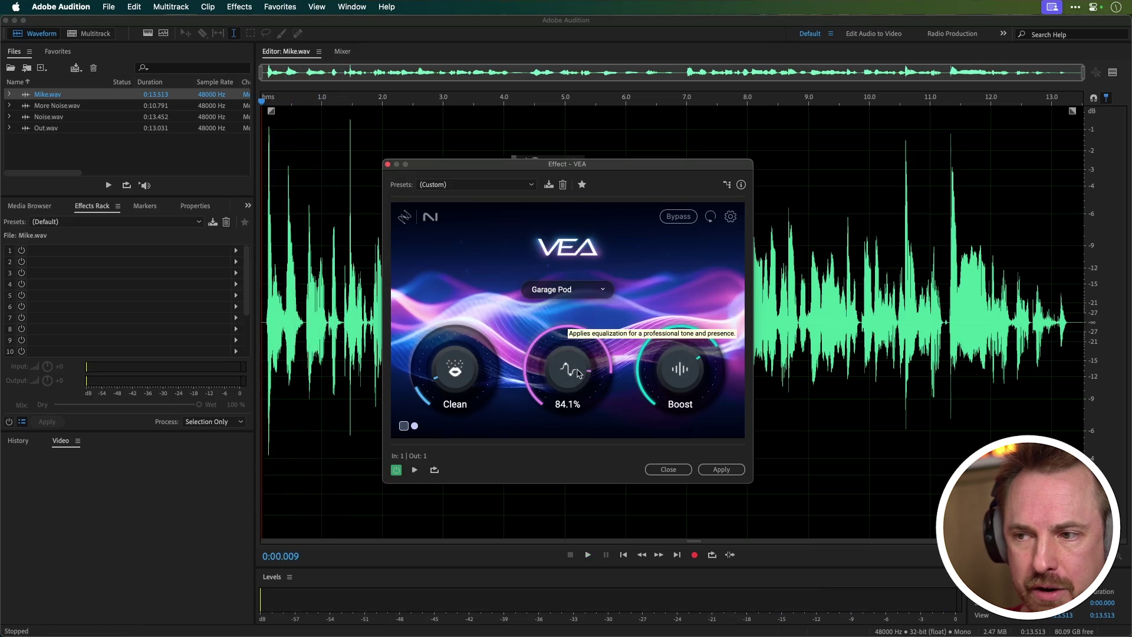
key("space")
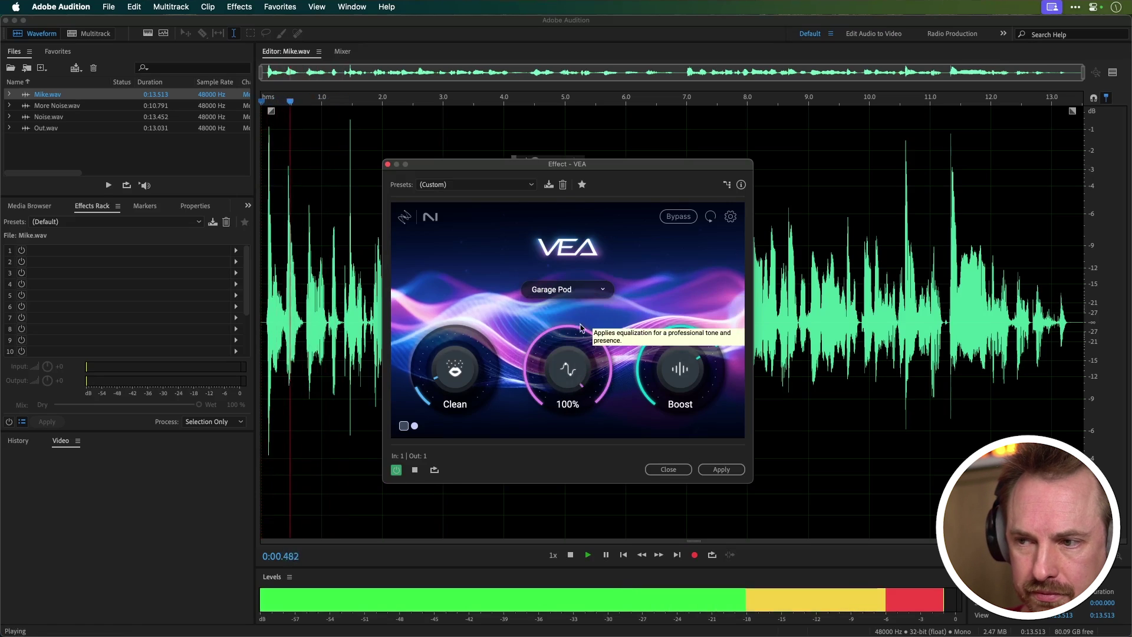
key("space")
left_click(575, 292)
left_click(577, 305)
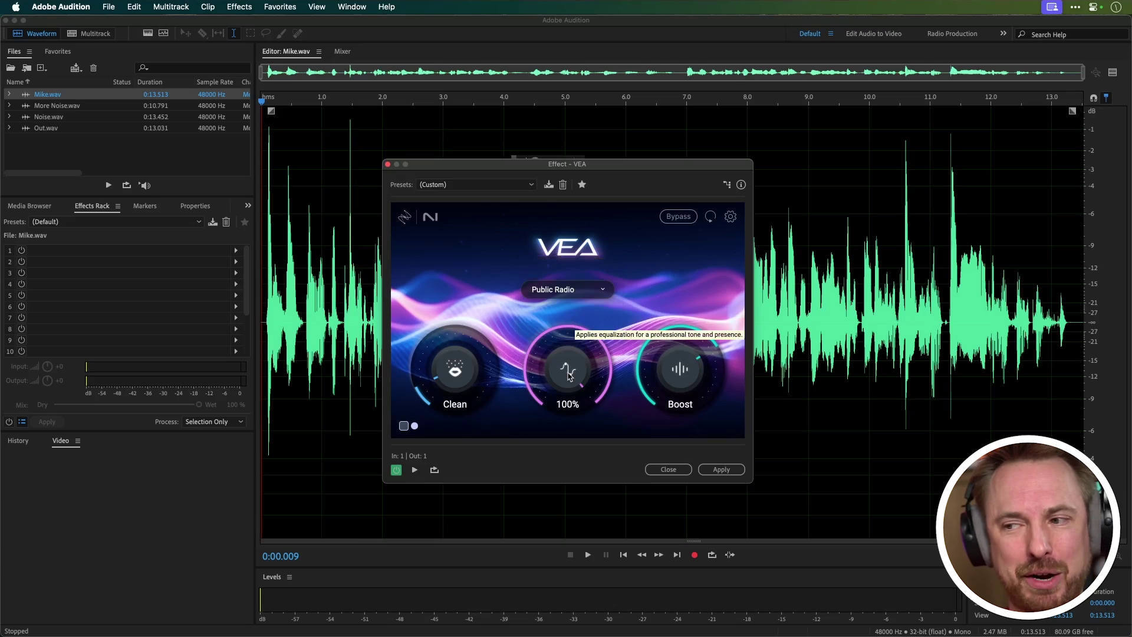
left_click(576, 306)
left_click(553, 289)
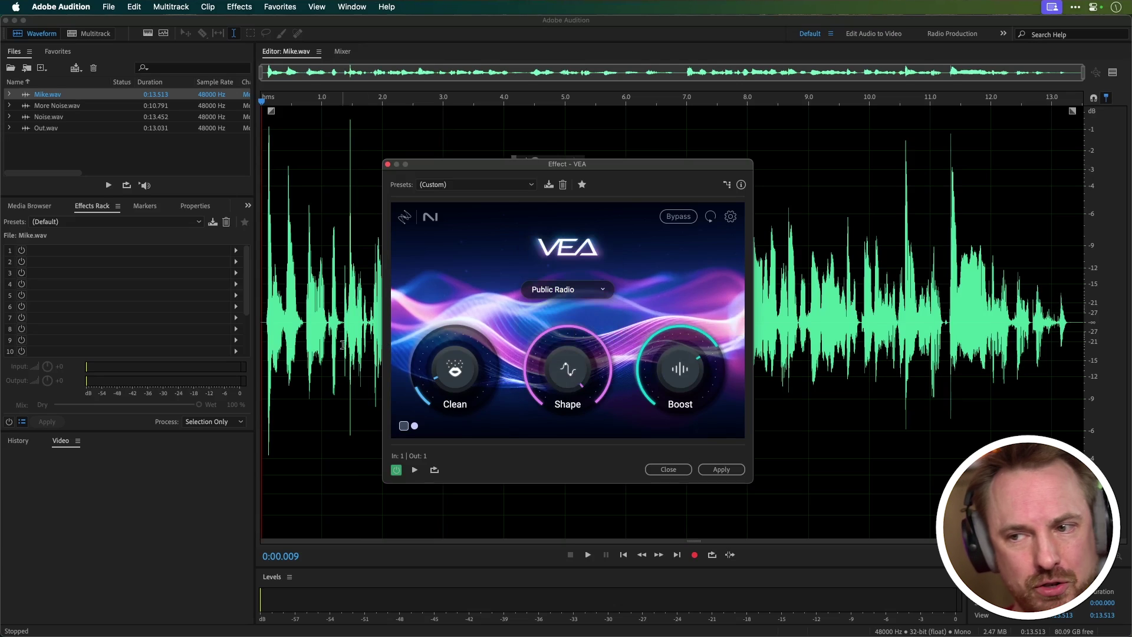
key("space")
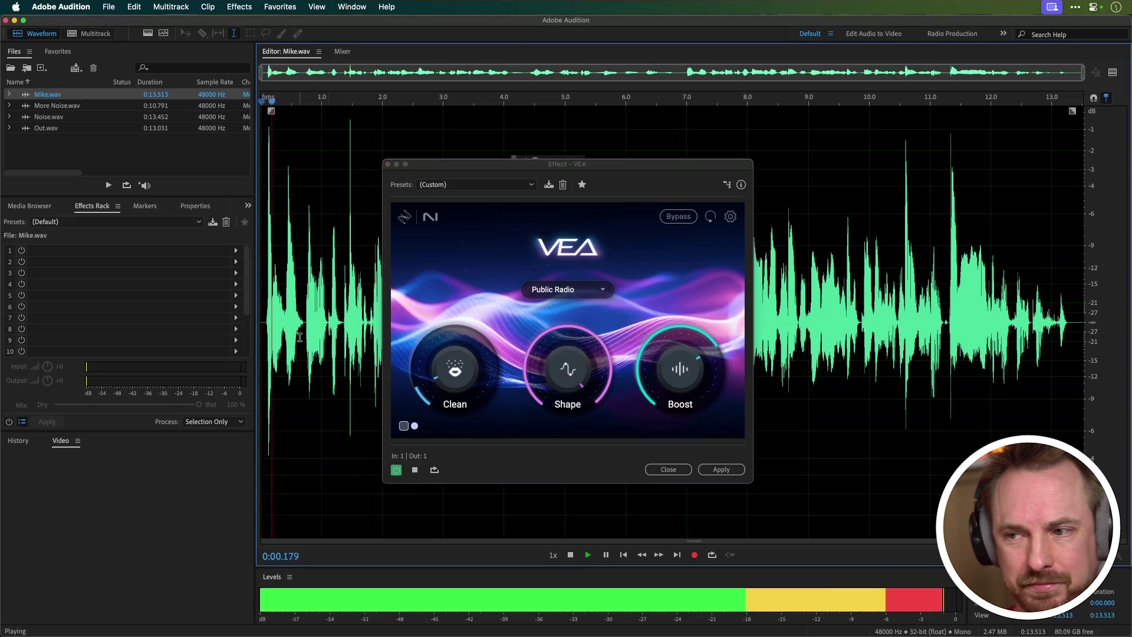
key("space")
- Switch the Shape target to True Crime and preview the voice
left_click(567, 289)
left_click(554, 334)
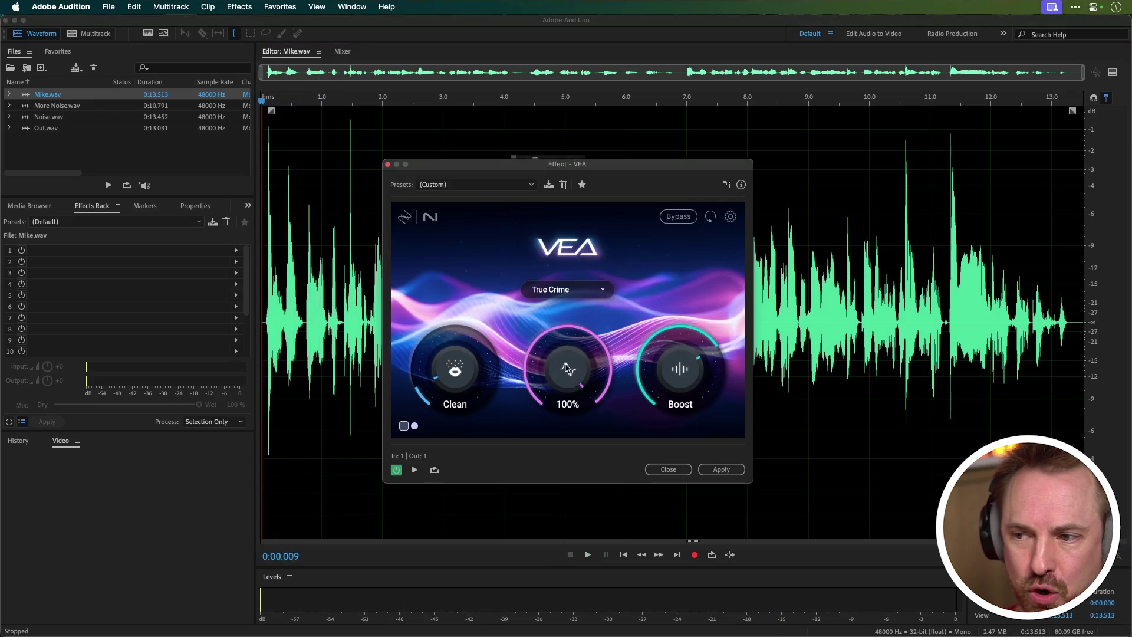
key("space")
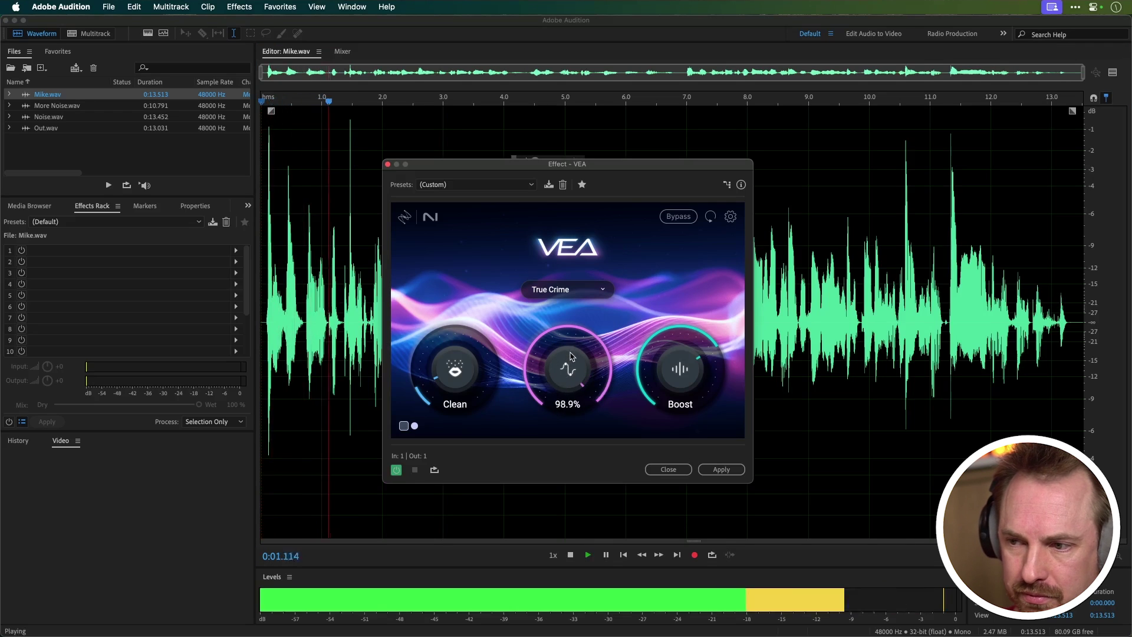
key("space")
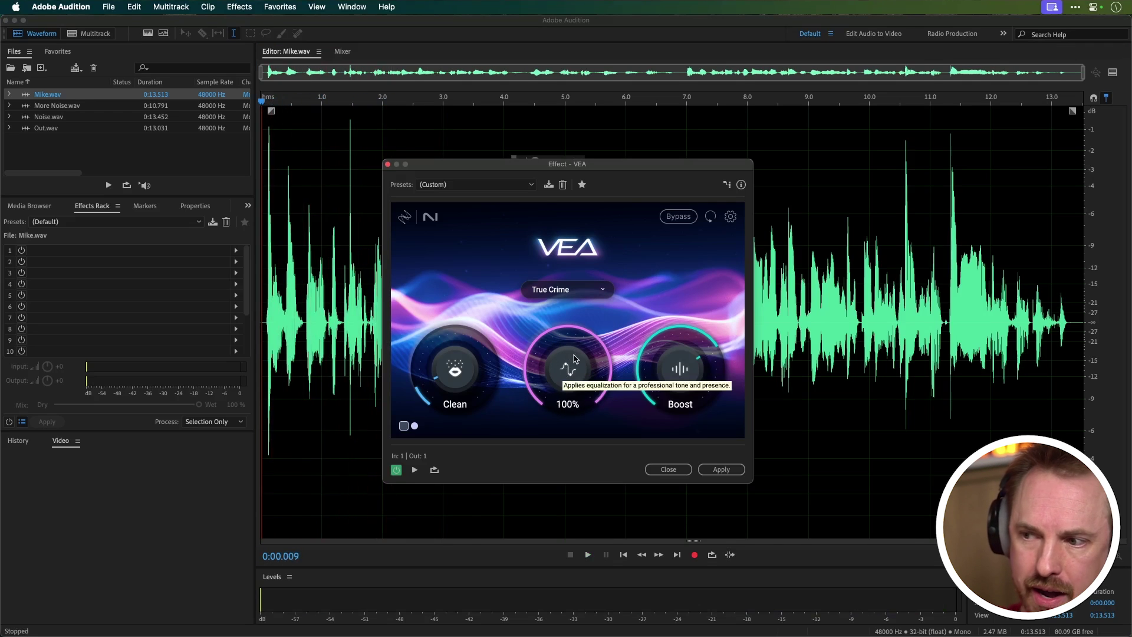